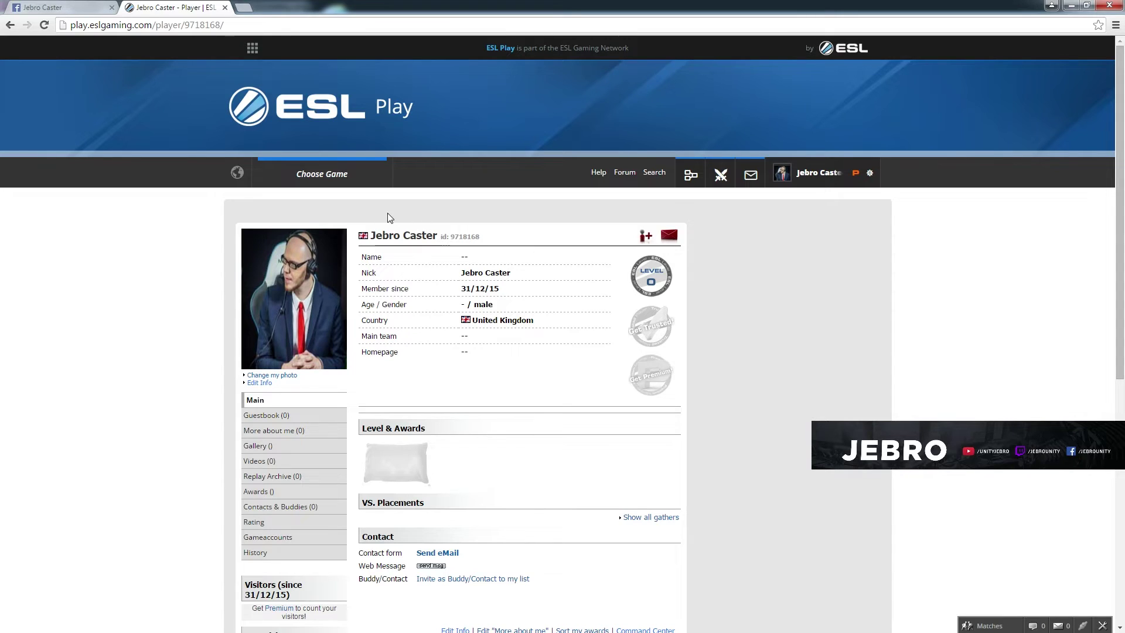
- Open the Guild Wars 2 section from the games list and look through its upcoming competitions, news and schedule
{"action": "left_click", "coordinate": [349, 182]}
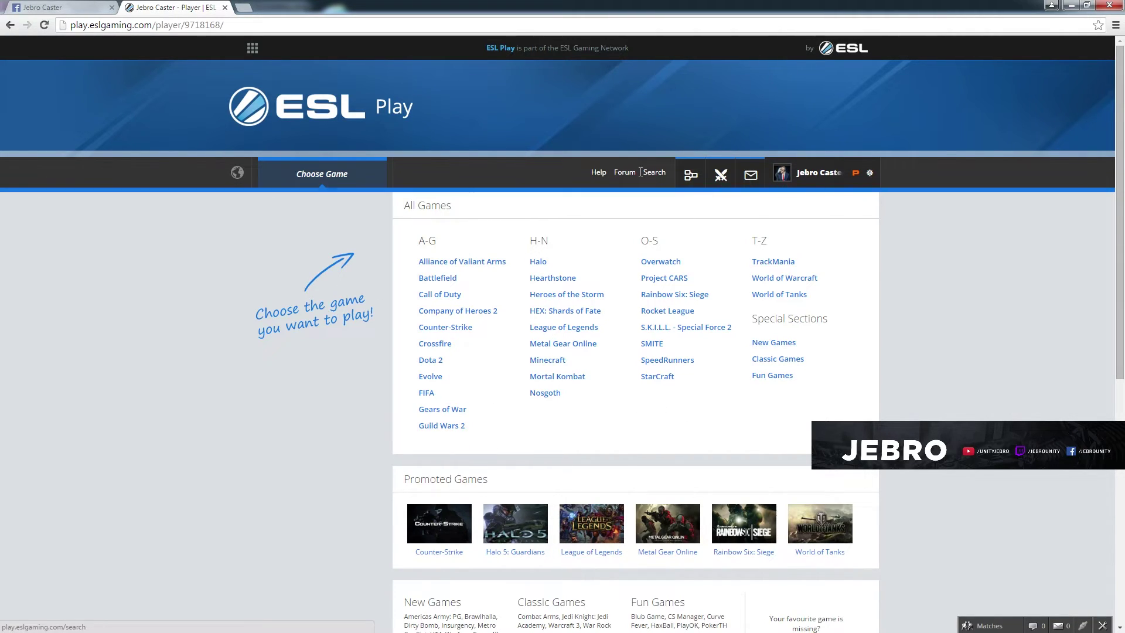
{"action": "left_click", "coordinate": [442, 428]}
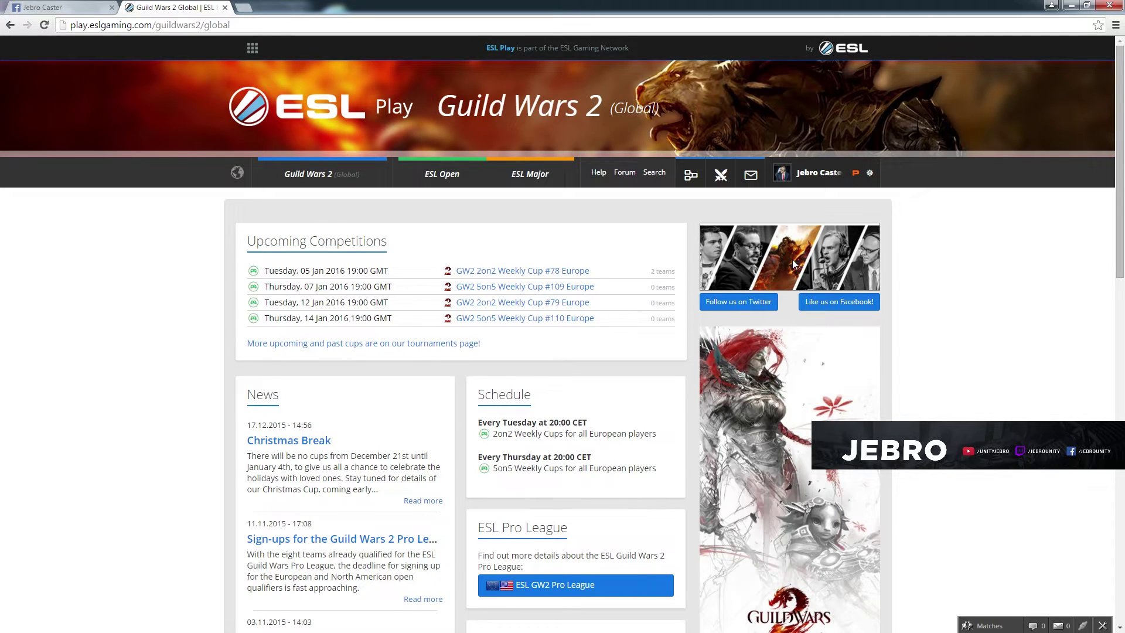
{"action": "scroll", "coordinate": [949, 376], "scroll_direction": "down", "scroll_amount": 1}
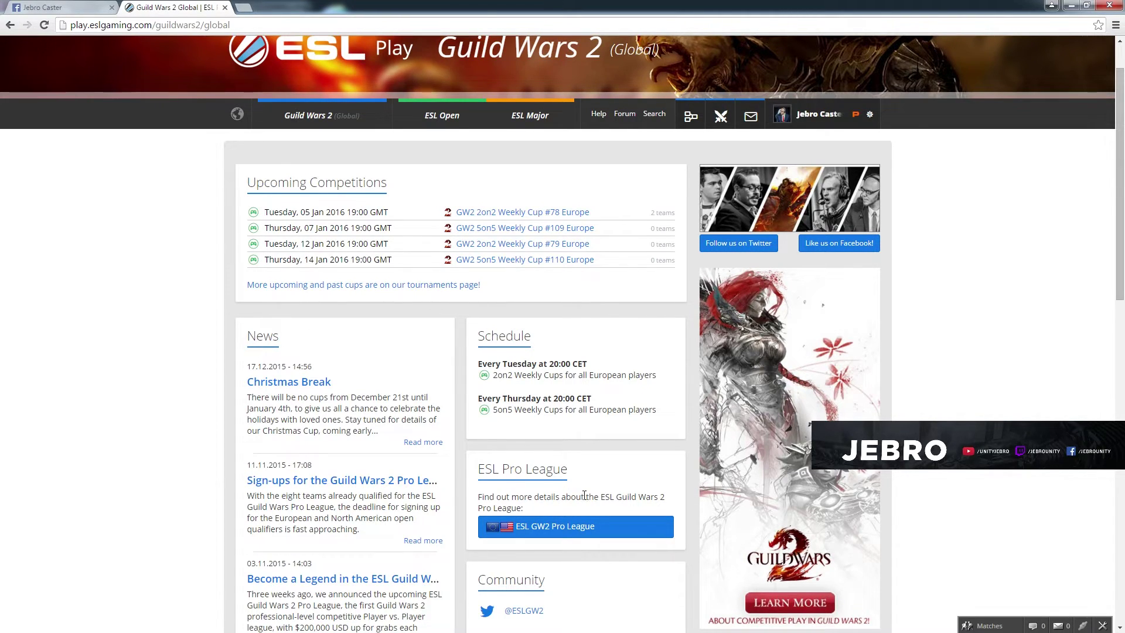
{"action": "scroll", "coordinate": [584, 495], "scroll_direction": "down", "scroll_amount": 2}
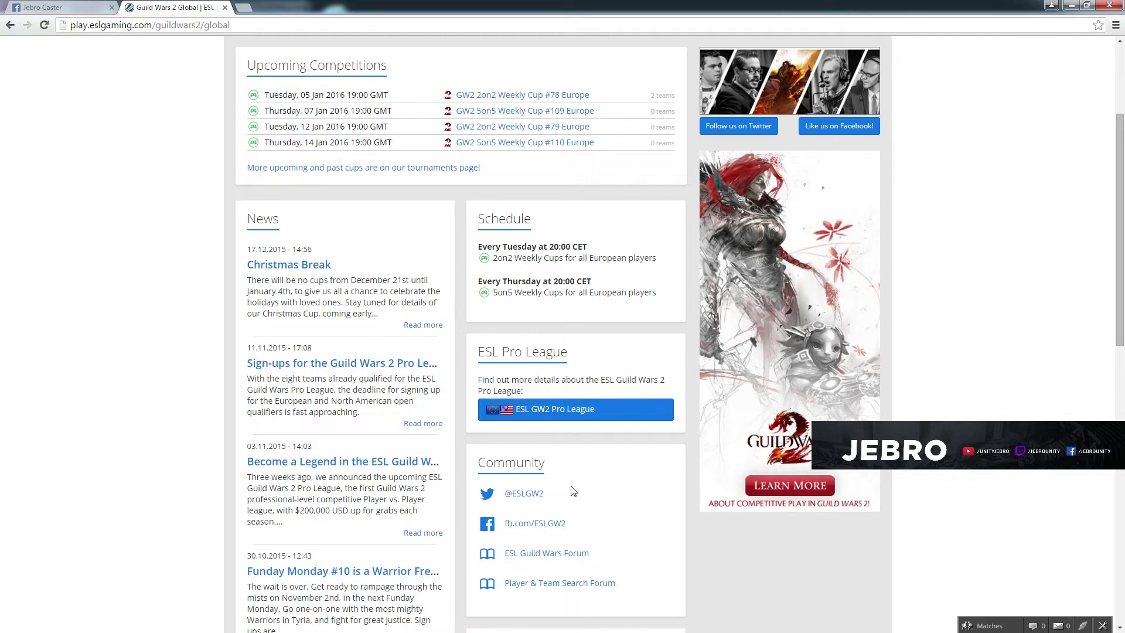
{"action": "scroll", "coordinate": [680, 476], "scroll_direction": "up", "scroll_amount": 3}
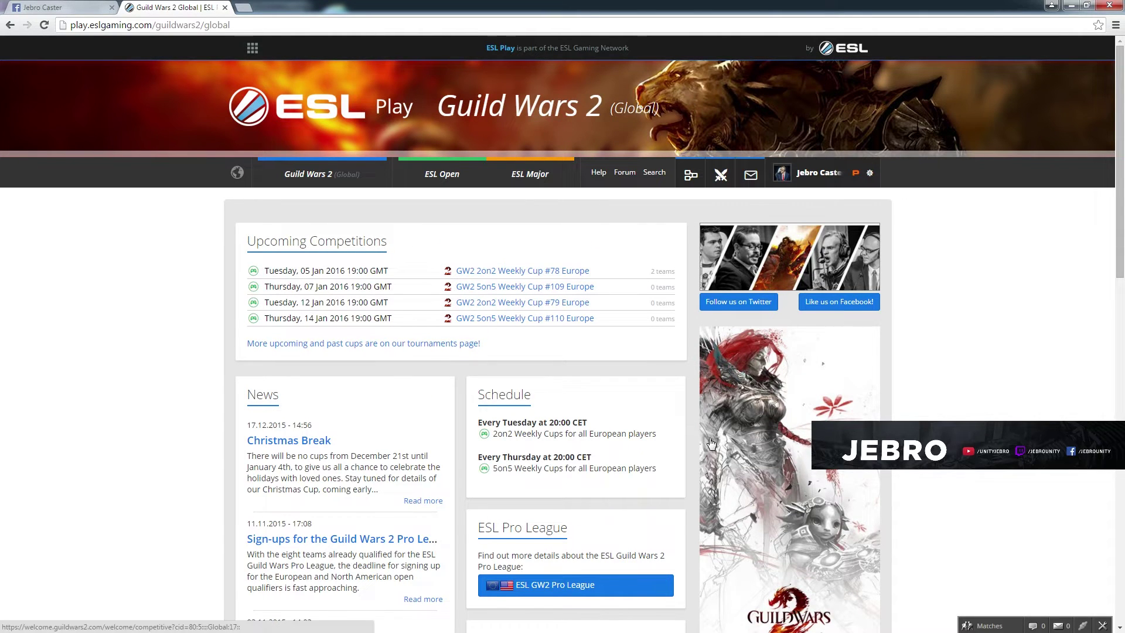
{"action": "scroll", "coordinate": [711, 444], "scroll_direction": "down", "scroll_amount": 3}
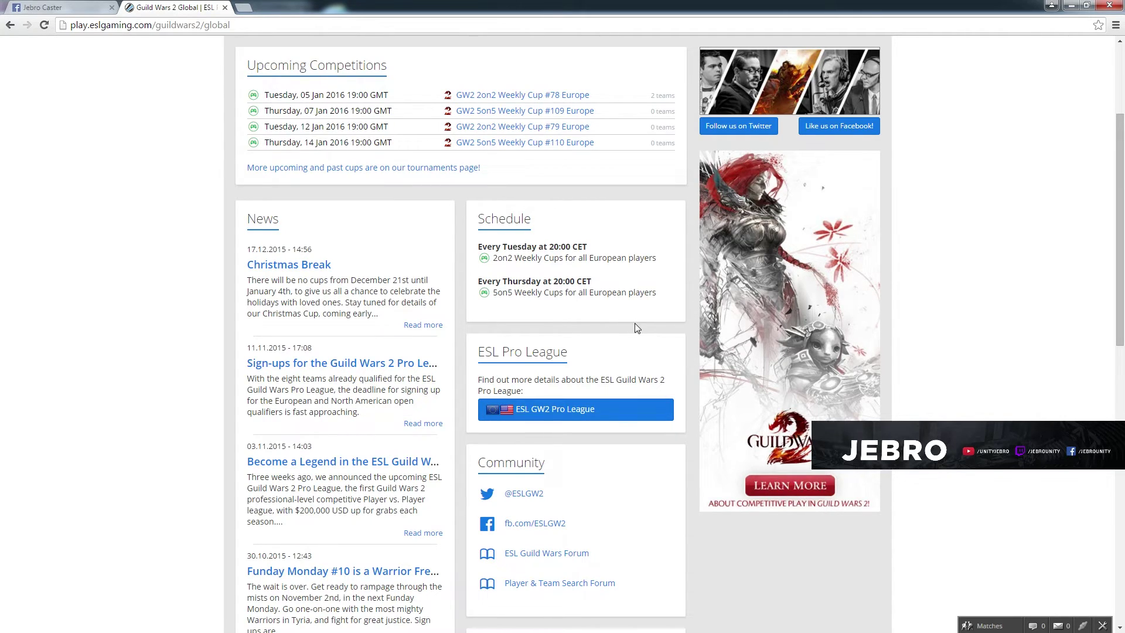
{"action": "scroll", "coordinate": [624, 357], "scroll_direction": "up", "scroll_amount": 3}
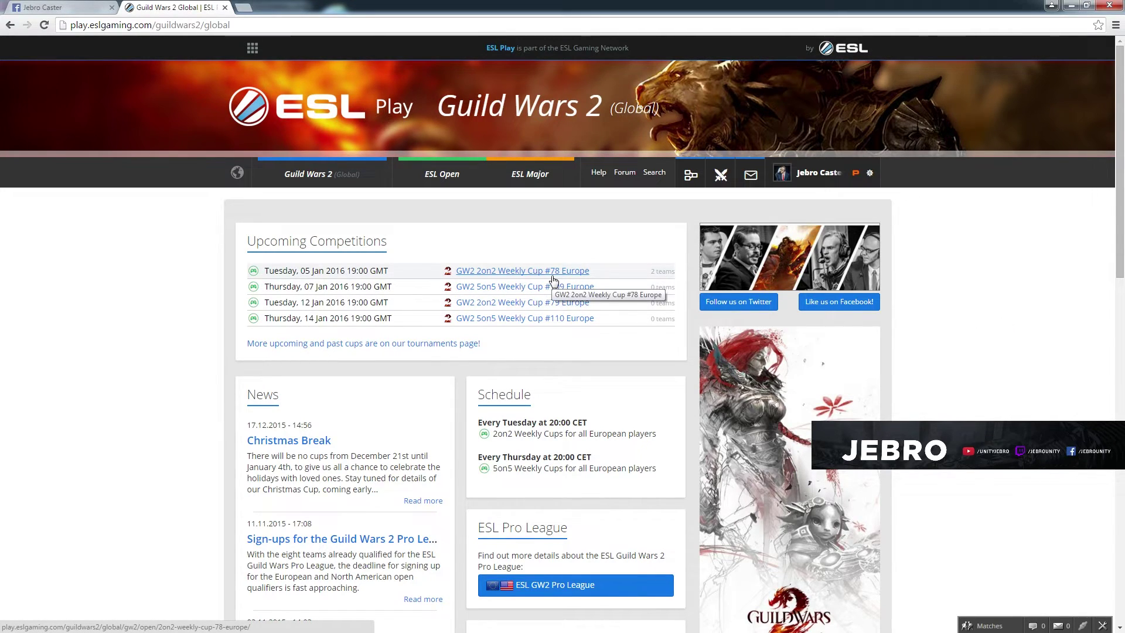
- Open the GW2 5on5 Weekly Cup #109 Europe page and review its information, rules, prizes and help sections
{"action": "left_click", "coordinate": [534, 292]}
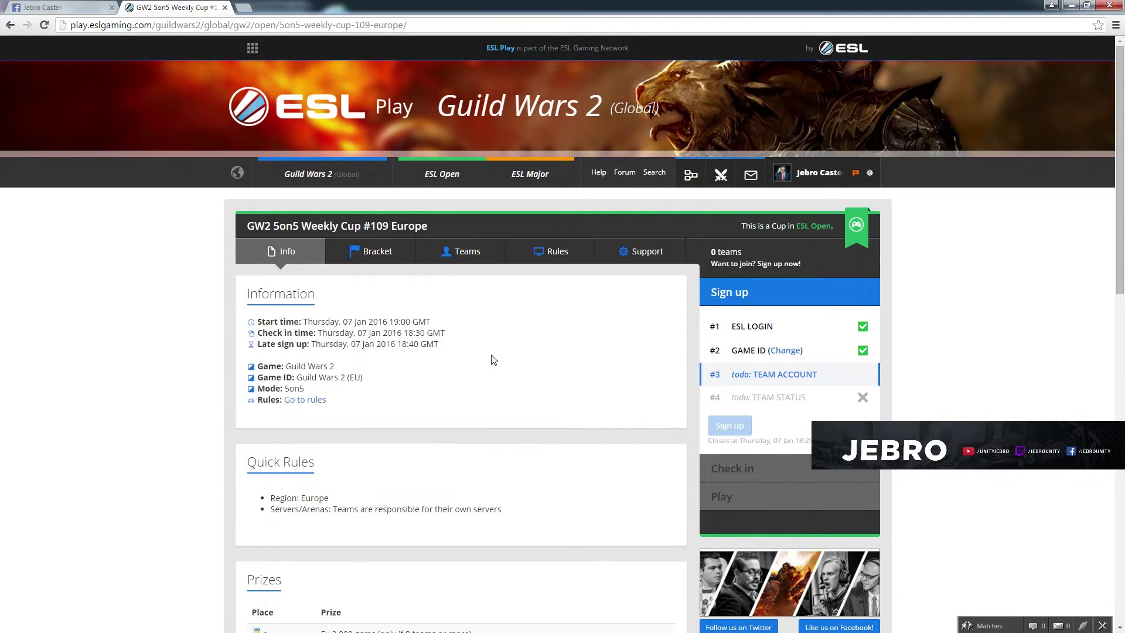
{"action": "scroll", "coordinate": [492, 359], "scroll_direction": "down", "scroll_amount": 3}
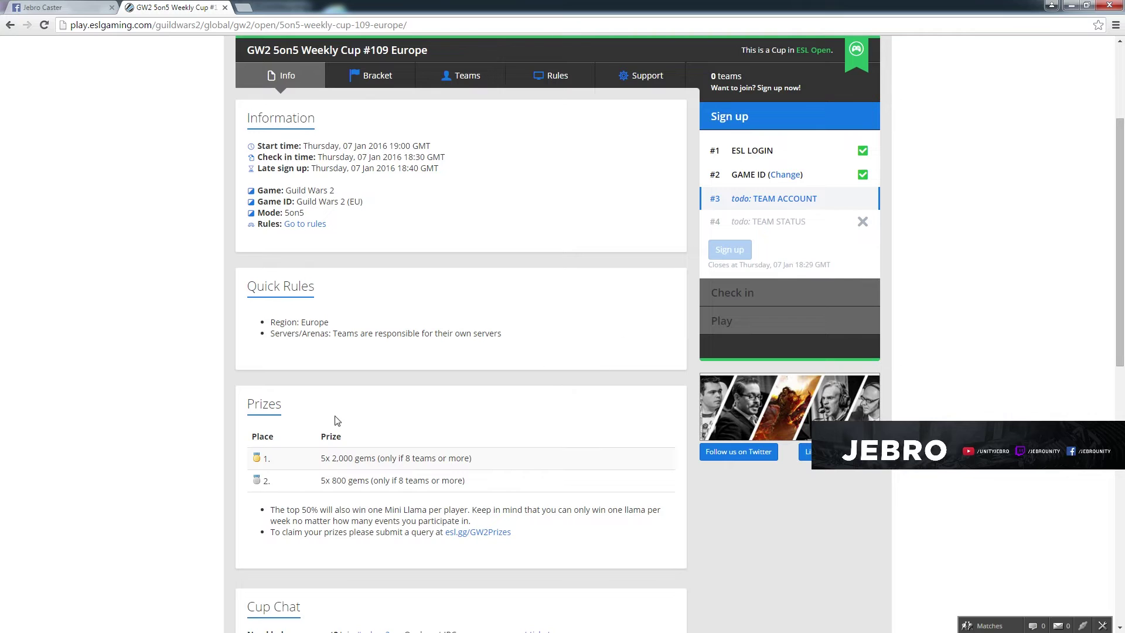
{"action": "scroll", "coordinate": [385, 497], "scroll_direction": "down", "scroll_amount": 2}
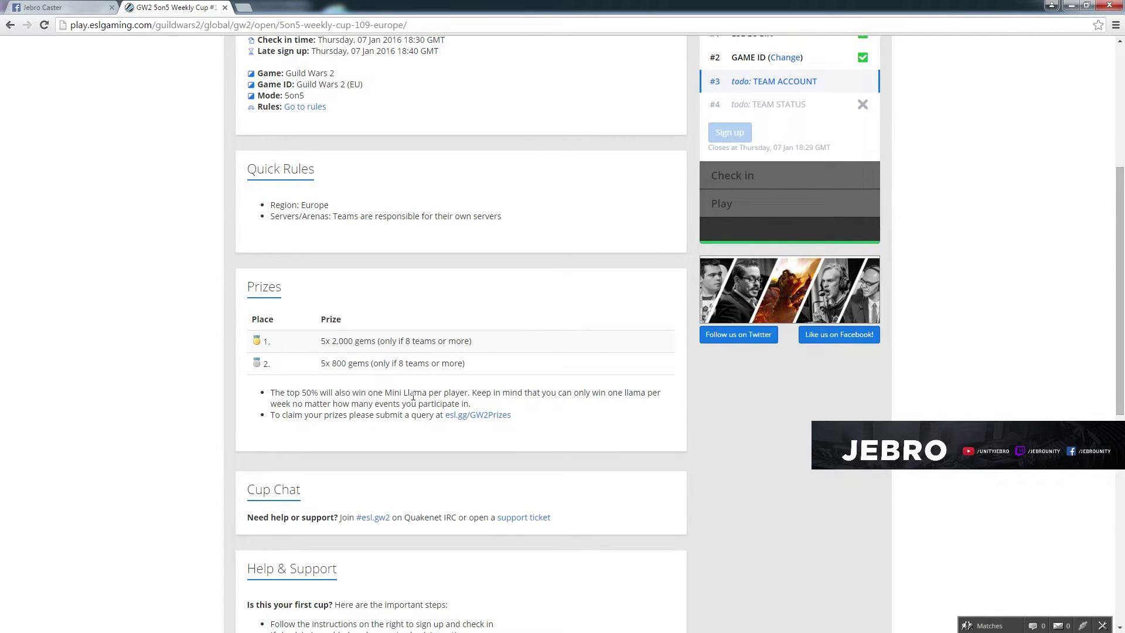
{"action": "scroll", "coordinate": [443, 411], "scroll_direction": "down", "scroll_amount": 2}
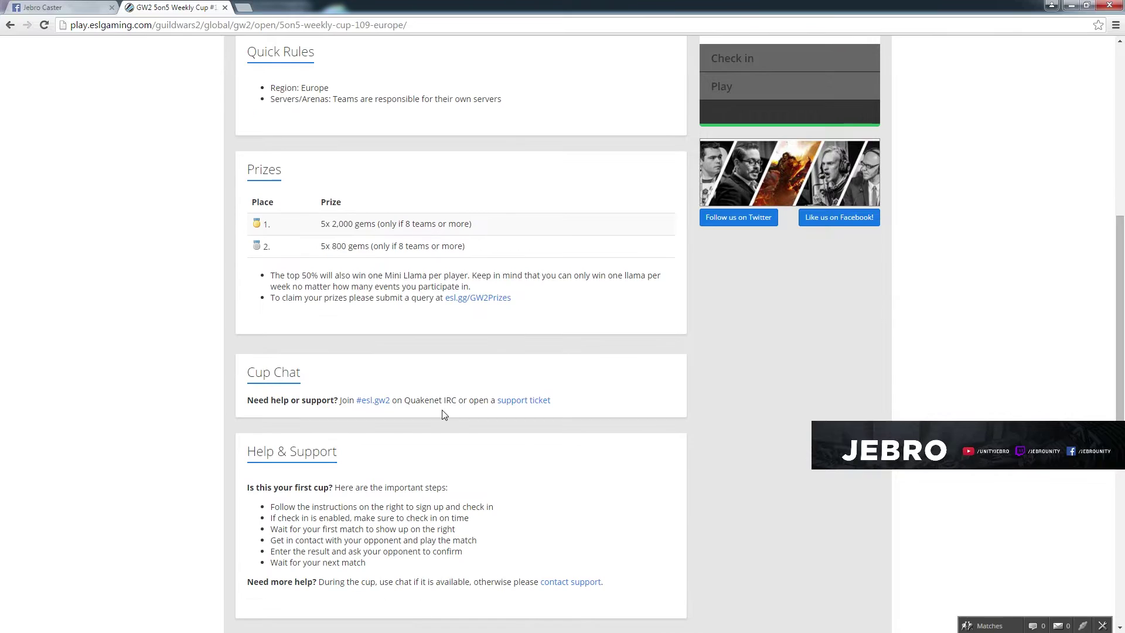
{"action": "scroll", "coordinate": [442, 409], "scroll_direction": "down", "scroll_amount": 5}
{"action": "scroll", "coordinate": [454, 339], "scroll_direction": "up", "scroll_amount": 11}
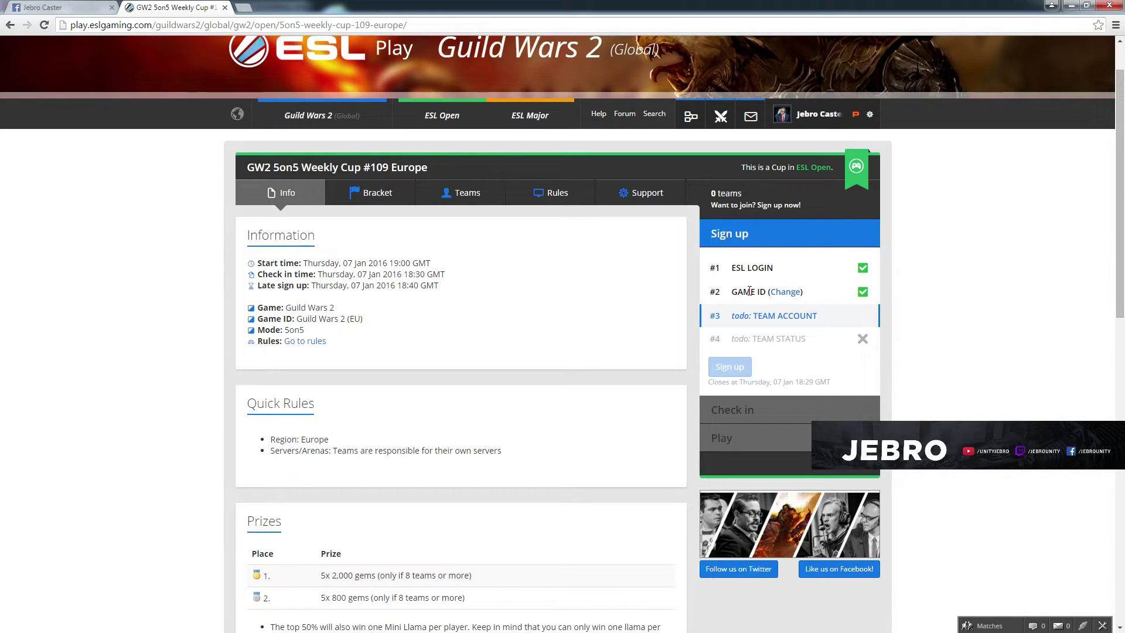
- View the form for changing the linked Guild Wars 2 (EU) Game ID and close it without entering anything
{"action": "left_click", "coordinate": [785, 291]}
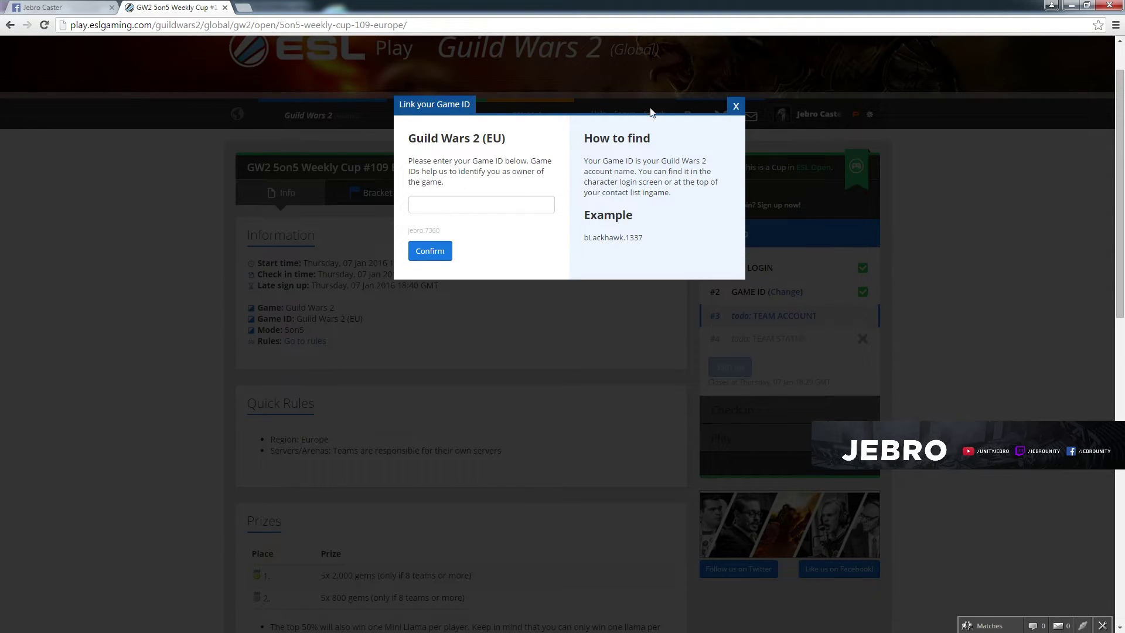
{"action": "left_click", "coordinate": [736, 107]}
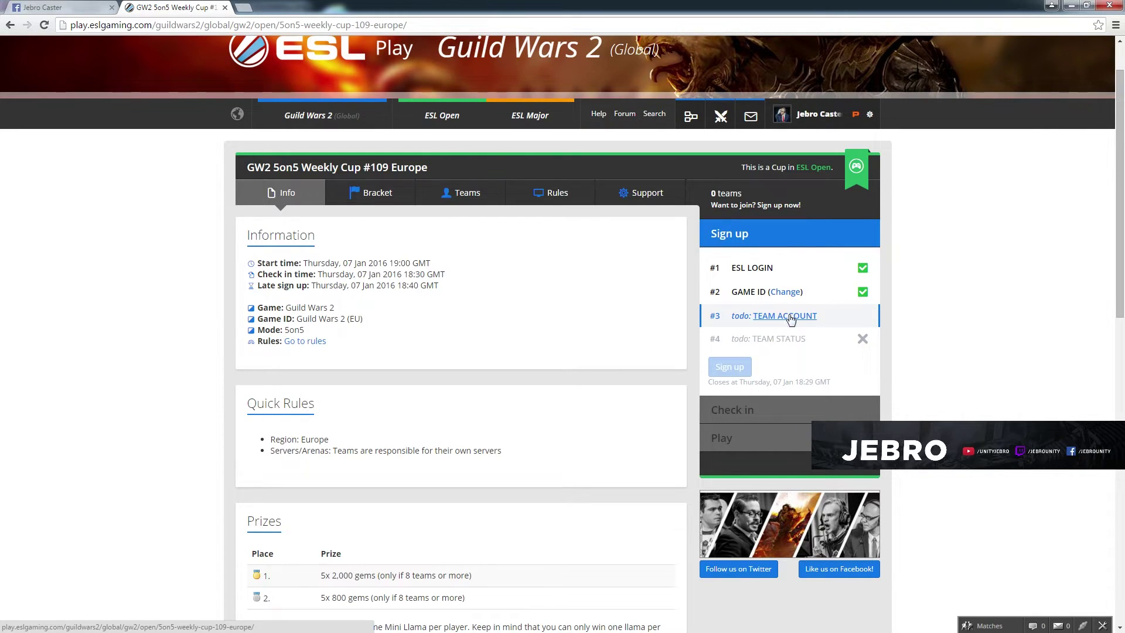
- Create a new team named The Bald squad as the team account for the cup sign-up
{"action": "left_click", "coordinate": [790, 320]}
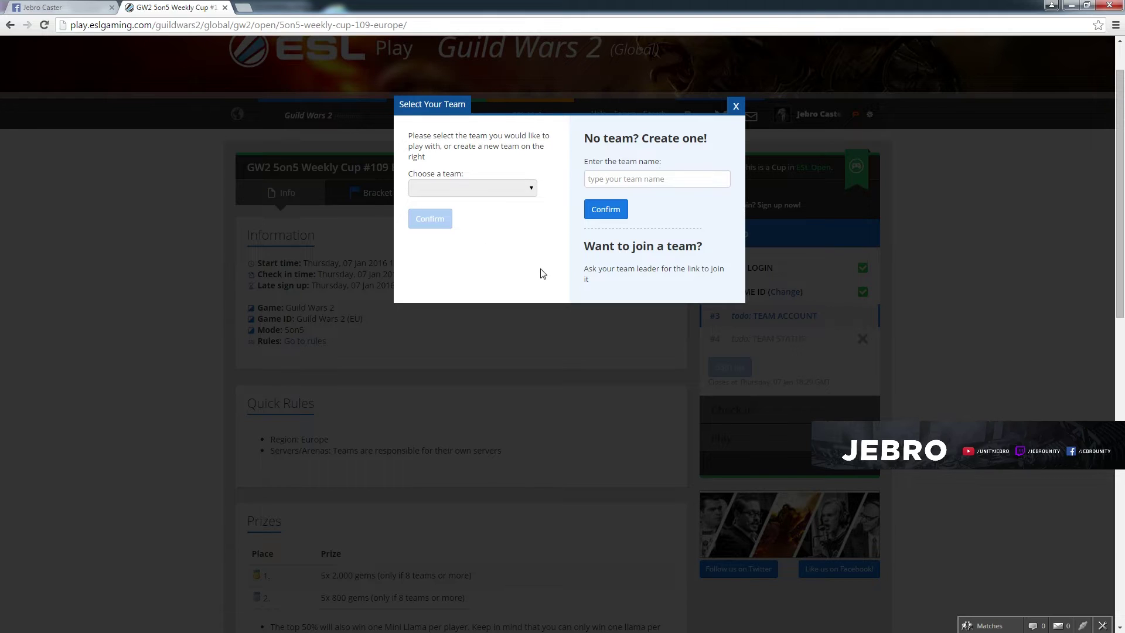
{"action": "left_click", "coordinate": [612, 181]}
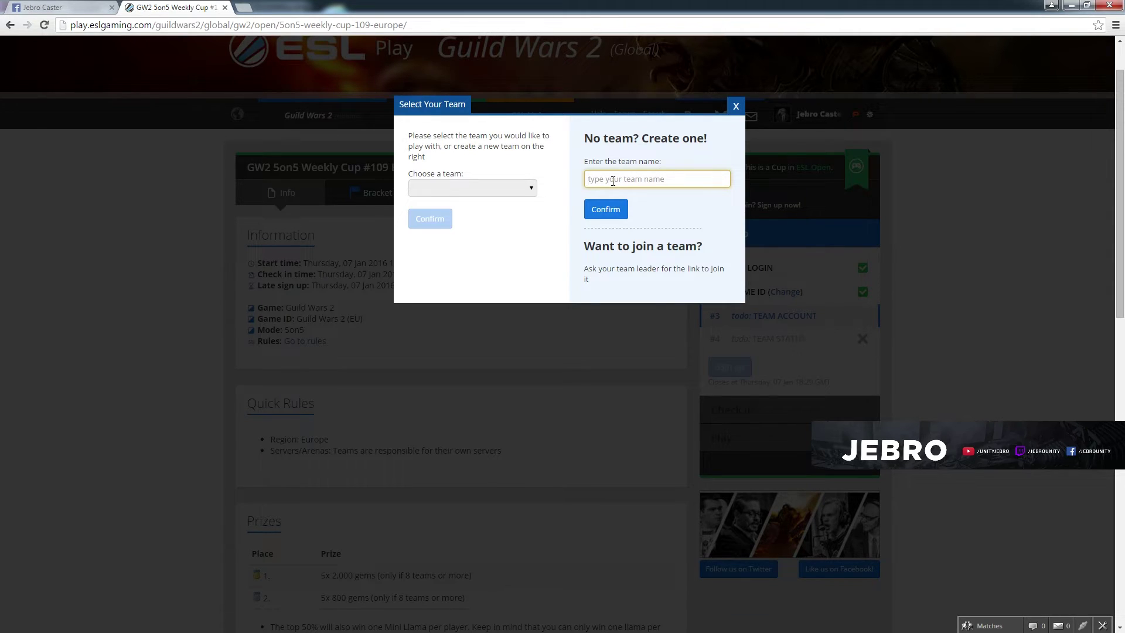
{"action": "type", "text": "The Band squad"}
{"action": "left_click", "coordinate": [609, 212]}
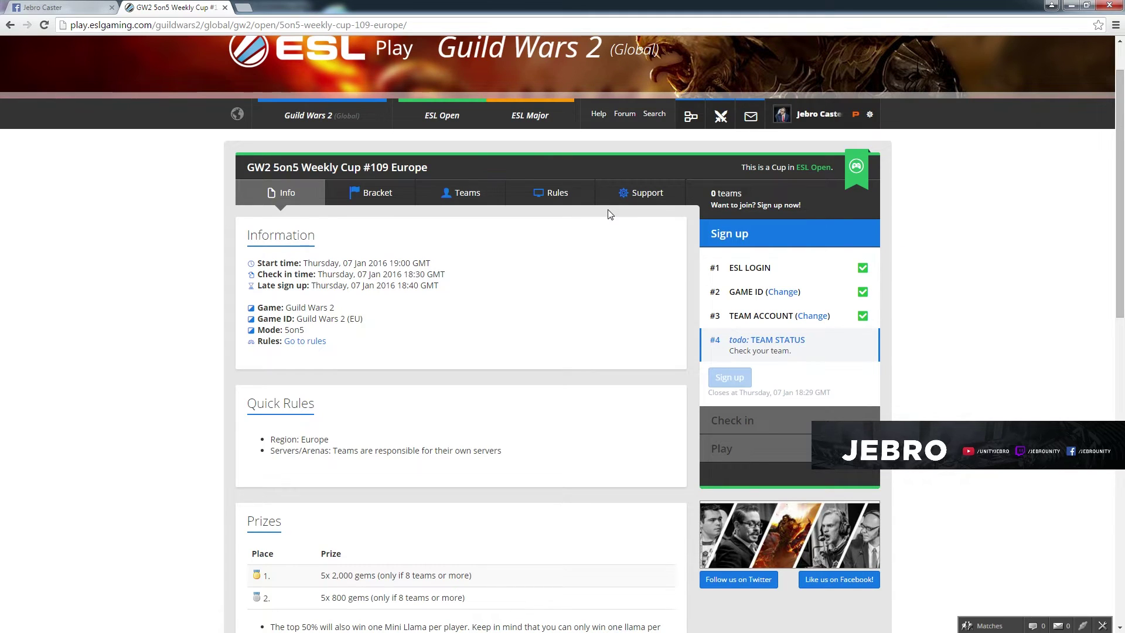
- Open the team management from the cup's team status and copy the link that lets players join the team
{"action": "left_click", "coordinate": [799, 340]}
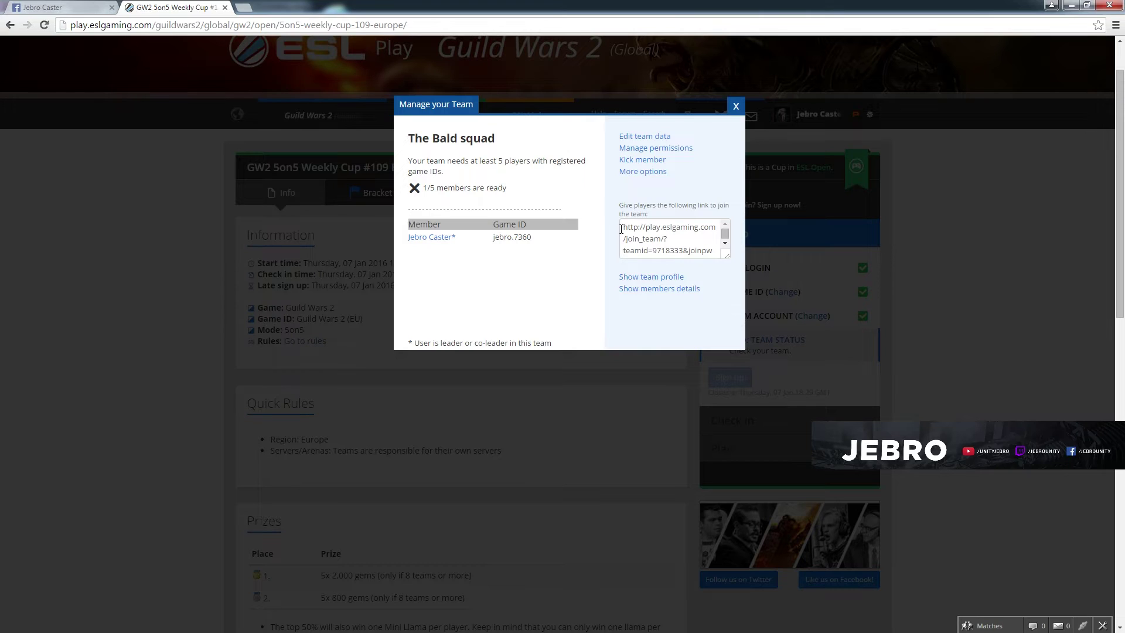
{"action": "left_click_drag", "start_coordinate": [621, 229], "coordinate": [725, 294]}
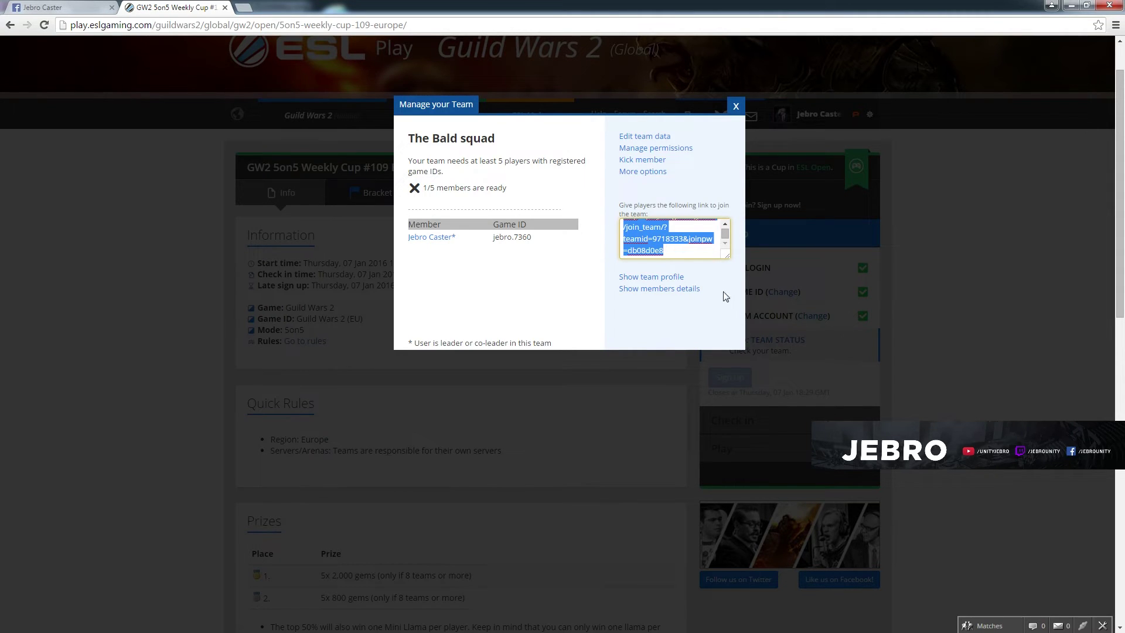
{"action": "right_click", "coordinate": [638, 231]}
{"action": "left_click", "coordinate": [650, 253]}
{"action": "right_click", "coordinate": [659, 249]}
{"action": "left_click", "coordinate": [684, 271]}
- Open the copied join link in a new browser tab and submit the join form with its team ID and join password
{"action": "left_click", "coordinate": [244, 7]}
{"action": "key", "text": "ctrl+v"}
{"action": "key", "text": "Return"}
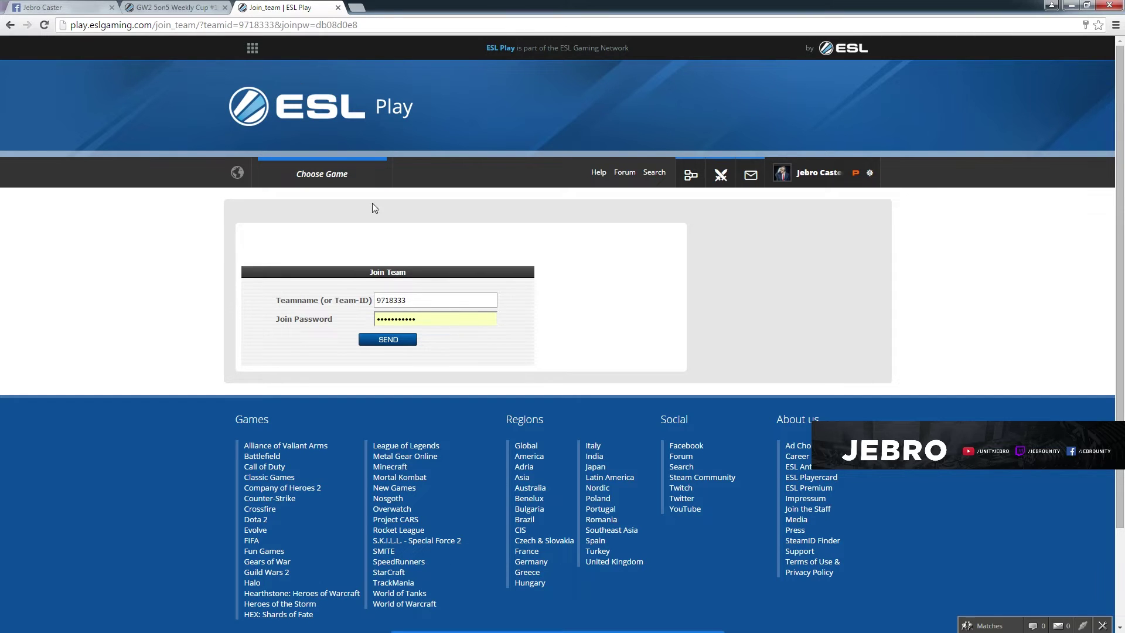
{"action": "left_click", "coordinate": [378, 341]}
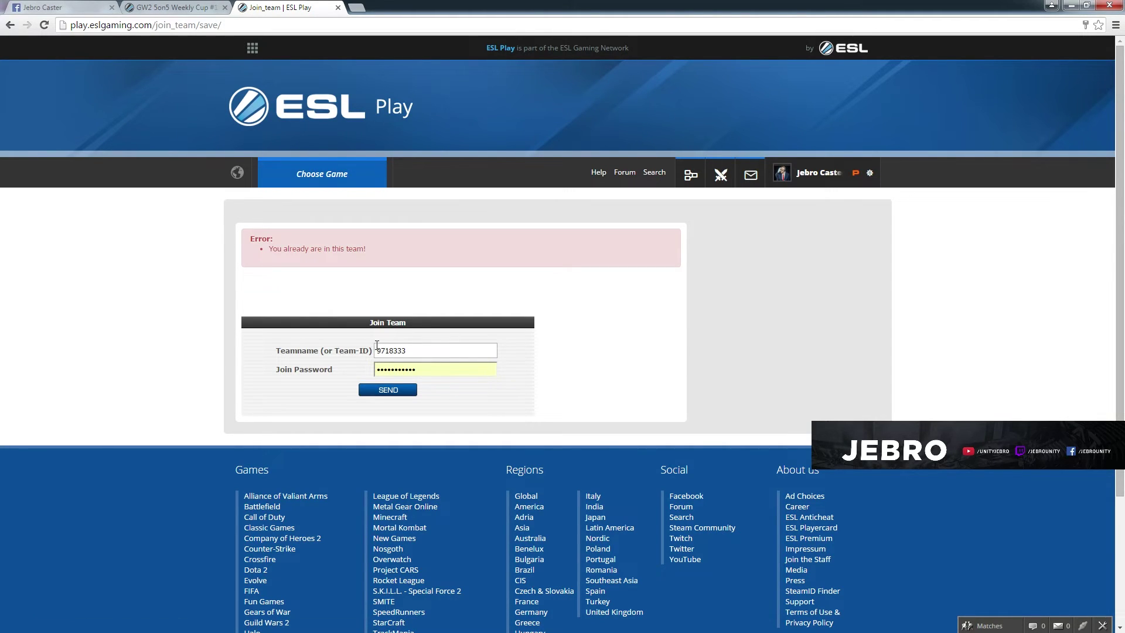
- Open the team data of The Bald squad for editing and examine the name extension, abbreviation, tags and join password fields
{"action": "key", "text": "ctrl+shift+Tab"}
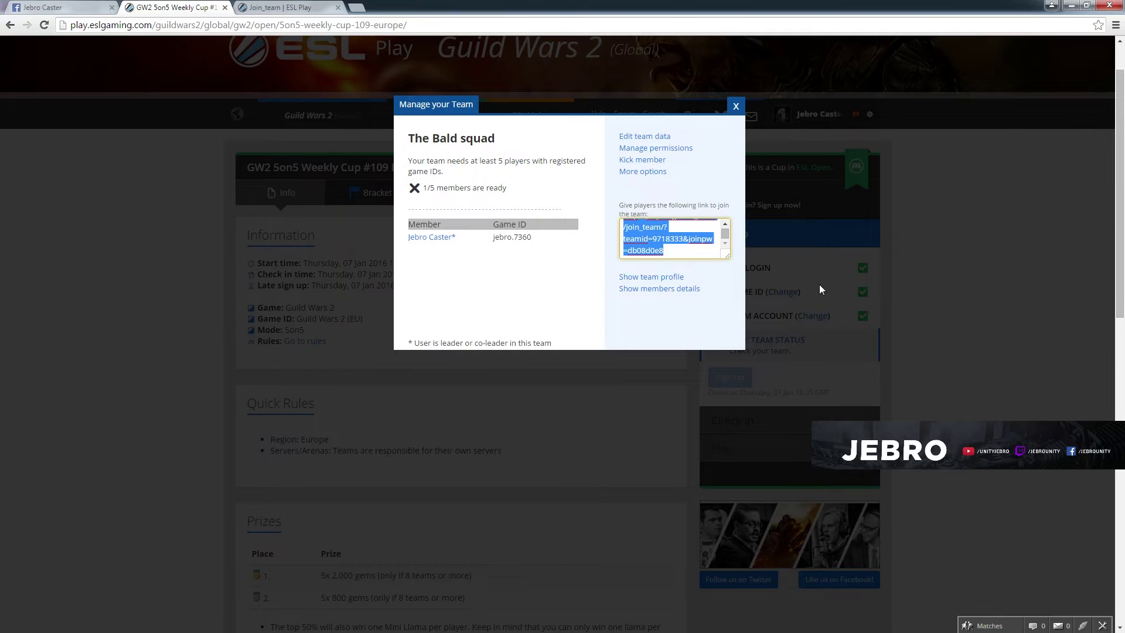
{"action": "left_click", "coordinate": [642, 140]}
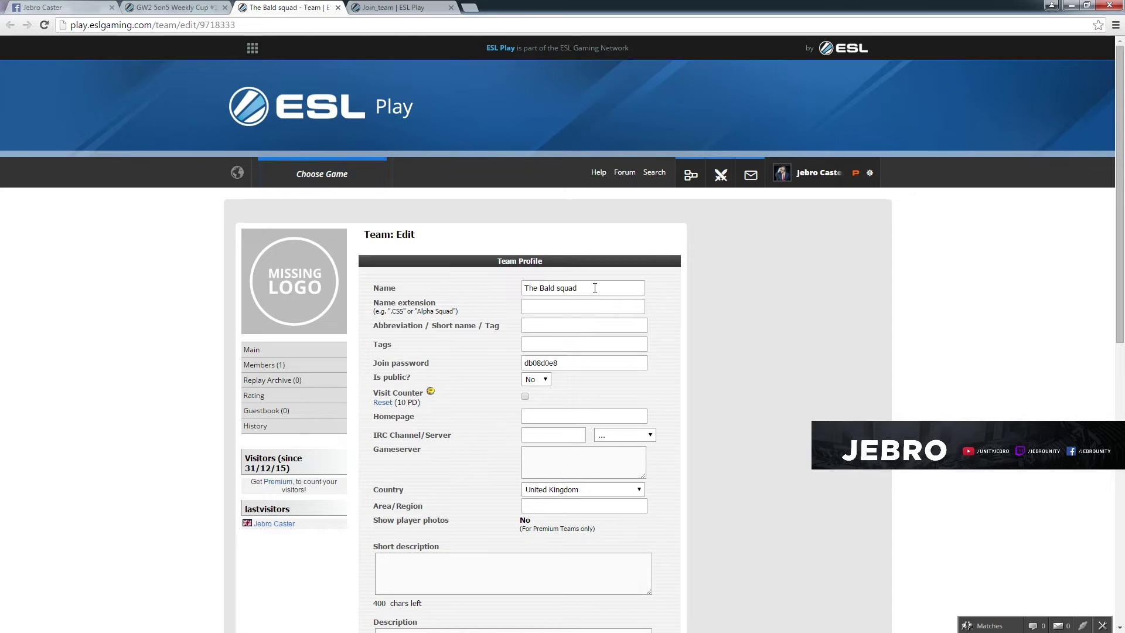
{"action": "left_click", "coordinate": [557, 300]}
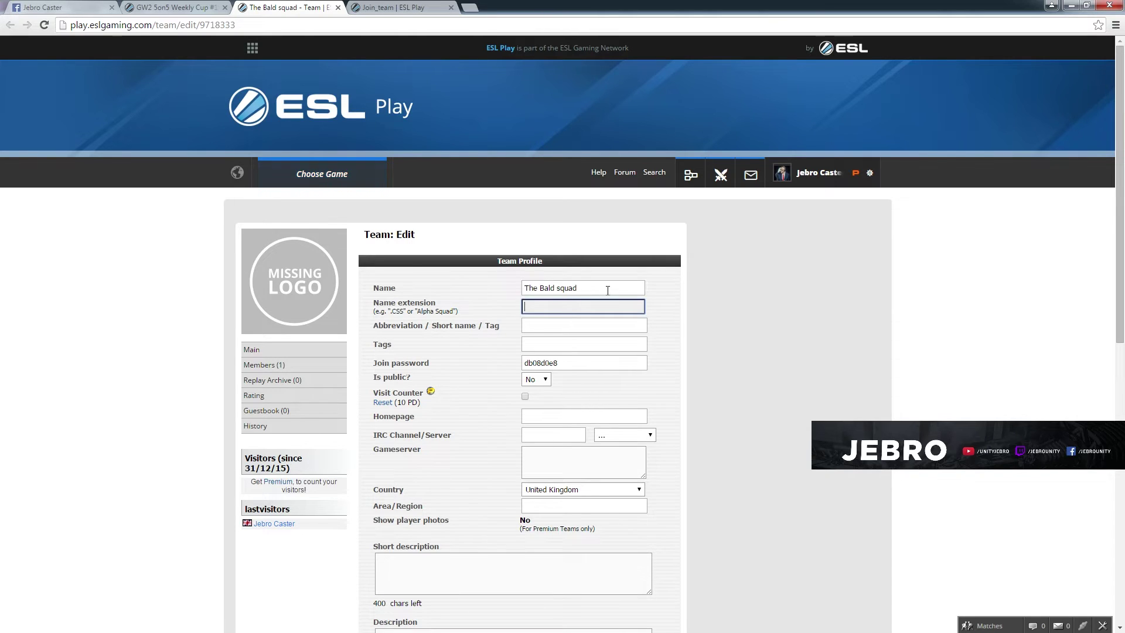
{"action": "left_click", "coordinate": [544, 329]}
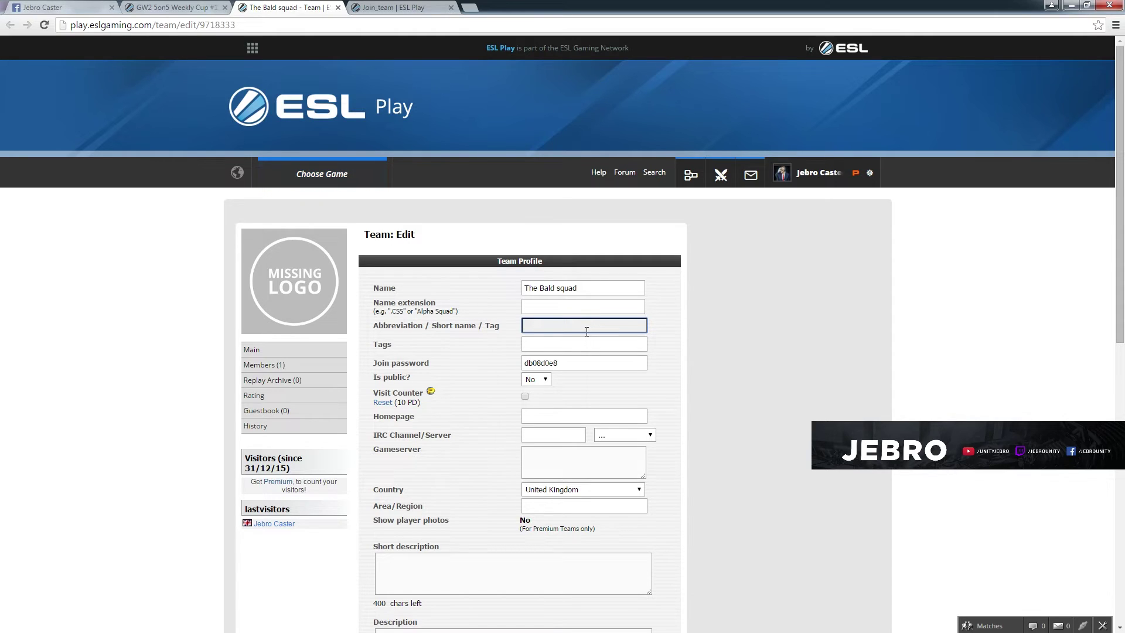
{"action": "left_click", "coordinate": [566, 346]}
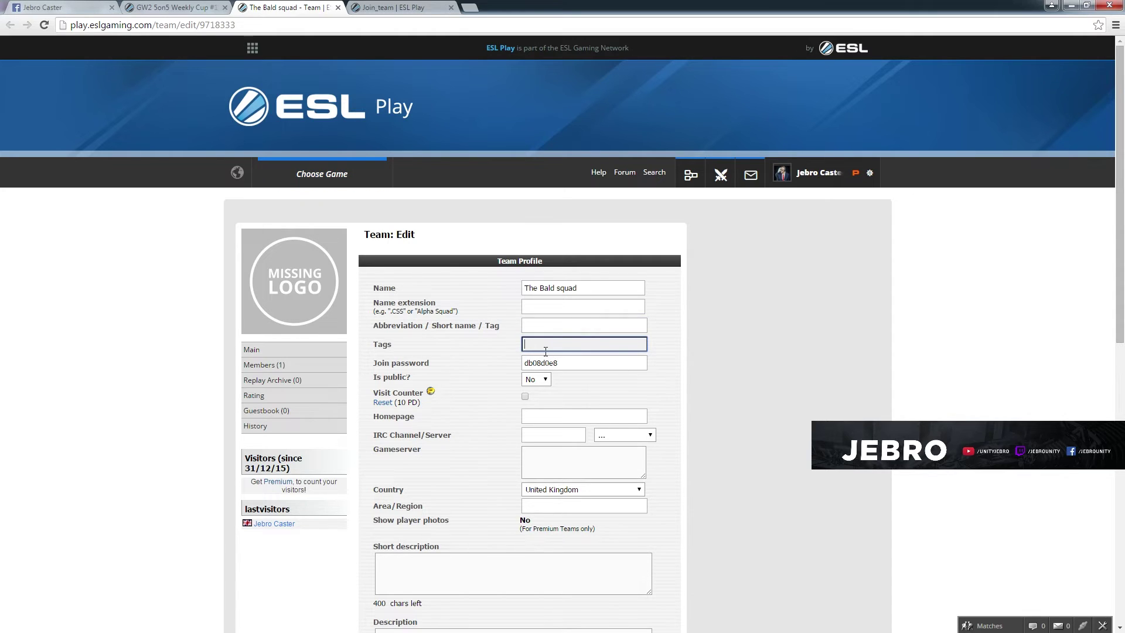
{"action": "left_click", "coordinate": [561, 363]}
{"action": "left_click_drag", "start_coordinate": [561, 364], "coordinate": [523, 364]}
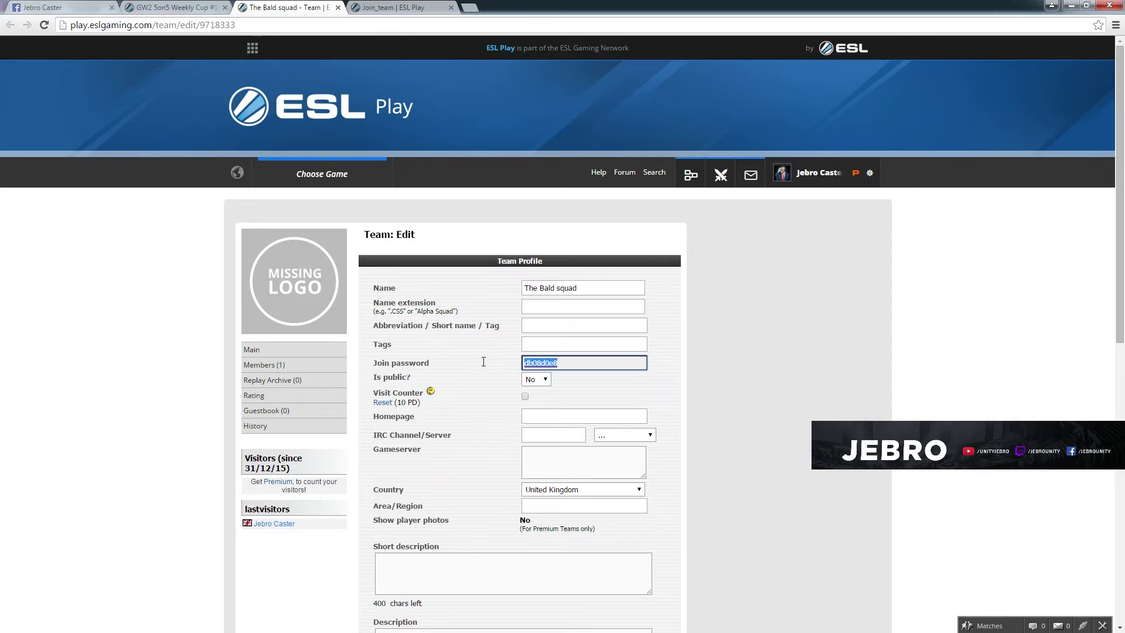
{"action": "left_click", "coordinate": [511, 377]}
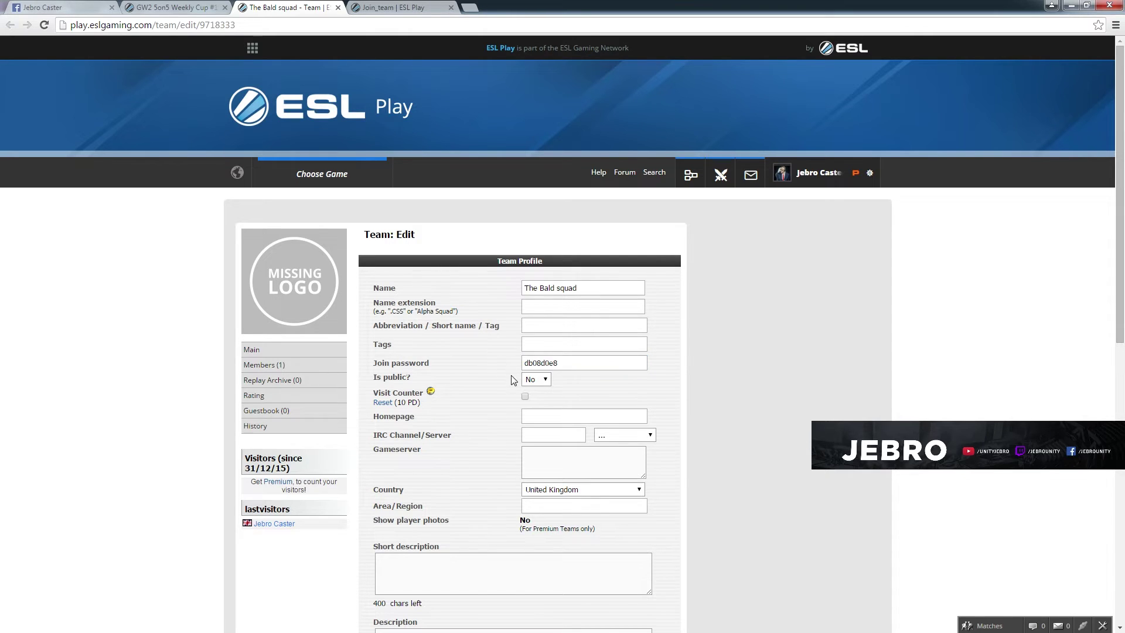
- Replace the generated join password in the team profile with a custom join password
{"action": "left_click_drag", "start_coordinate": [566, 358], "coordinate": [452, 369]}
{"action": "key", "text": "BackSpace"}
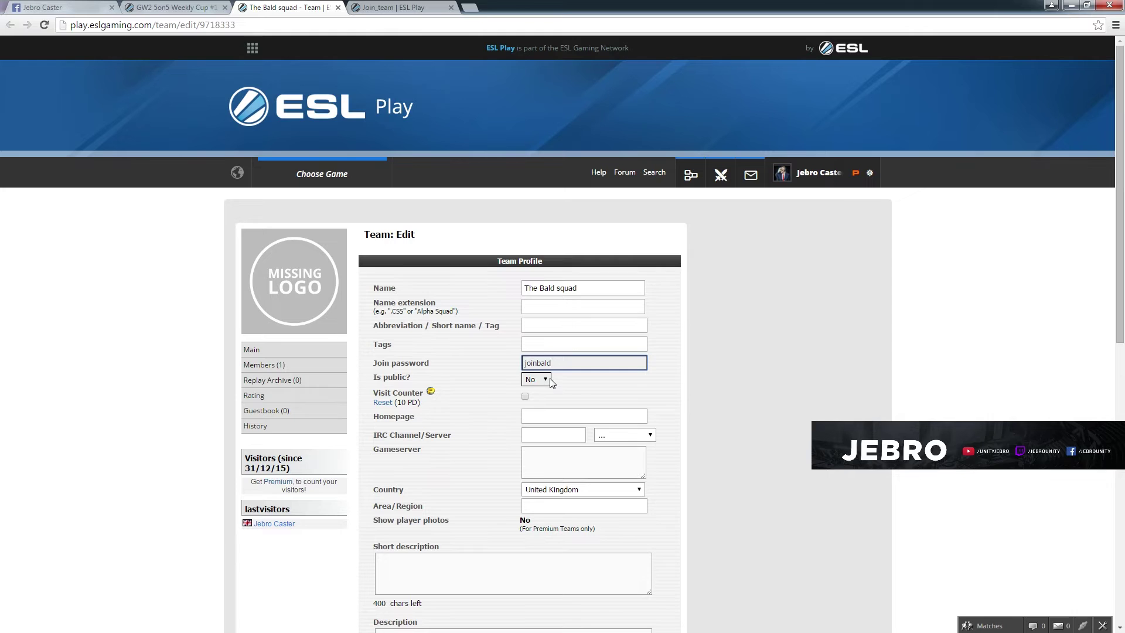
{"action": "left_click", "coordinate": [627, 384]}
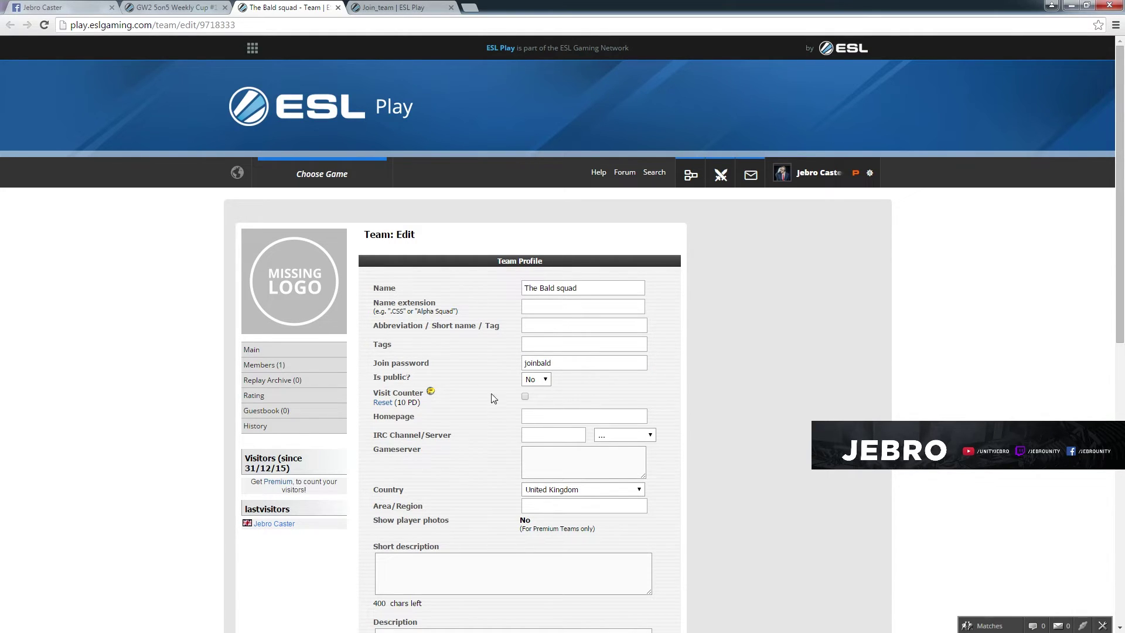
- Enable the team's visit counter and look over the remaining profile fields down to the description
{"action": "left_click", "coordinate": [525, 397]}
{"action": "left_click", "coordinate": [404, 573]}
{"action": "left_click", "coordinate": [562, 454]}
{"action": "scroll", "coordinate": [737, 545], "scroll_direction": "down", "scroll_amount": 3}
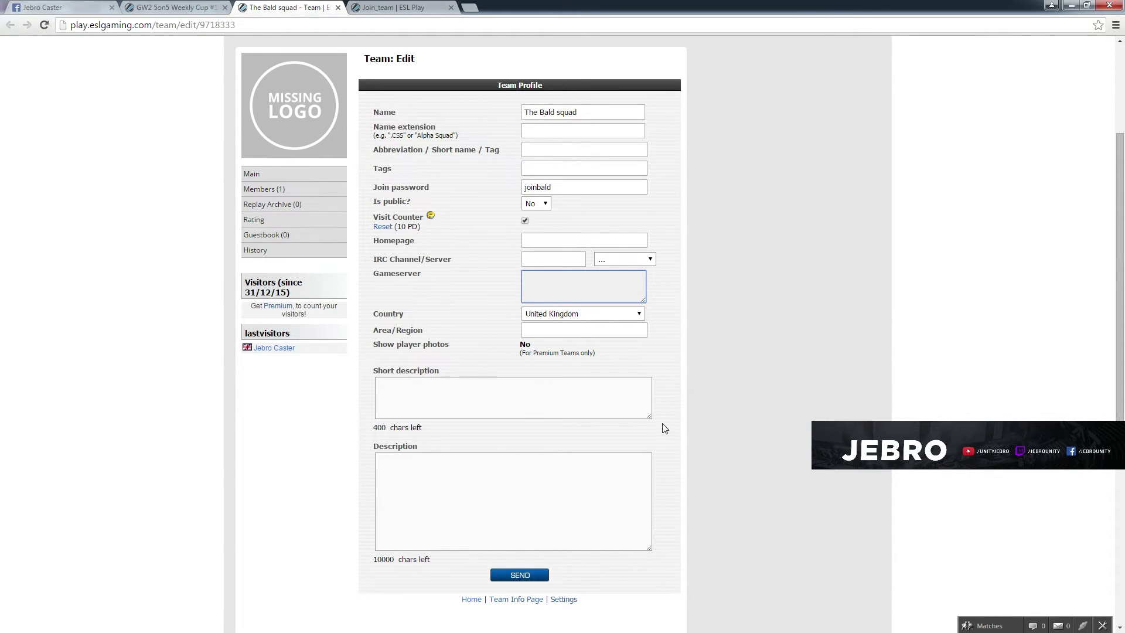
{"action": "scroll", "coordinate": [665, 428], "scroll_direction": "up", "scroll_amount": 3}
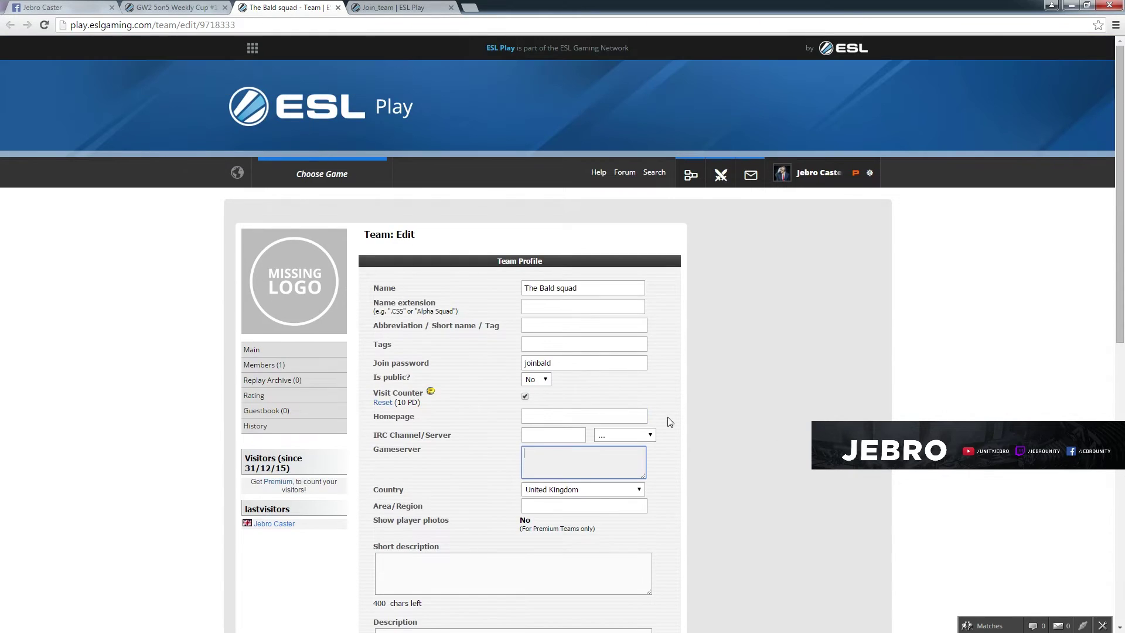
- Open the permissions management of The Bald squad and set the leader's position to Team-Owner
{"action": "left_click", "coordinate": [214, 6]}
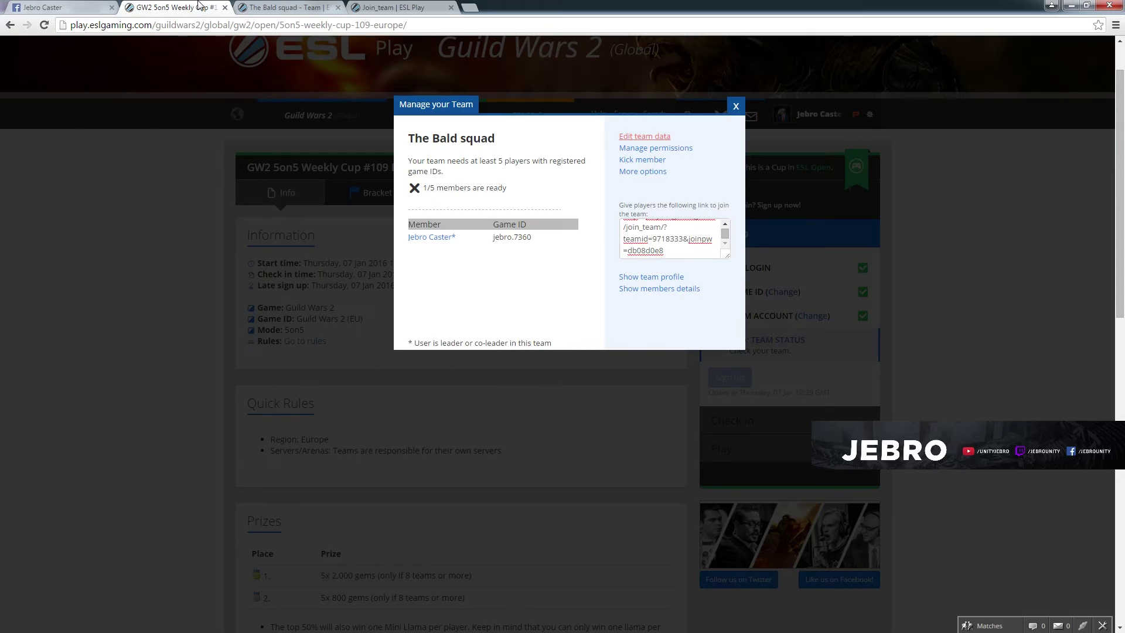
{"action": "left_click", "coordinate": [647, 147]}
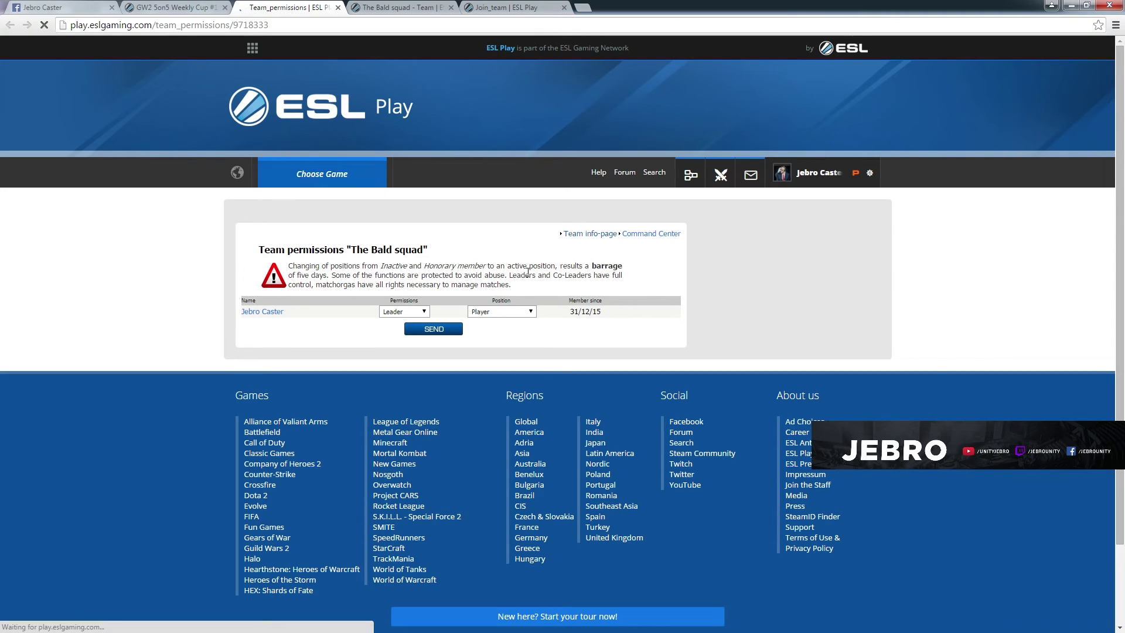
{"action": "left_click", "coordinate": [515, 318]}
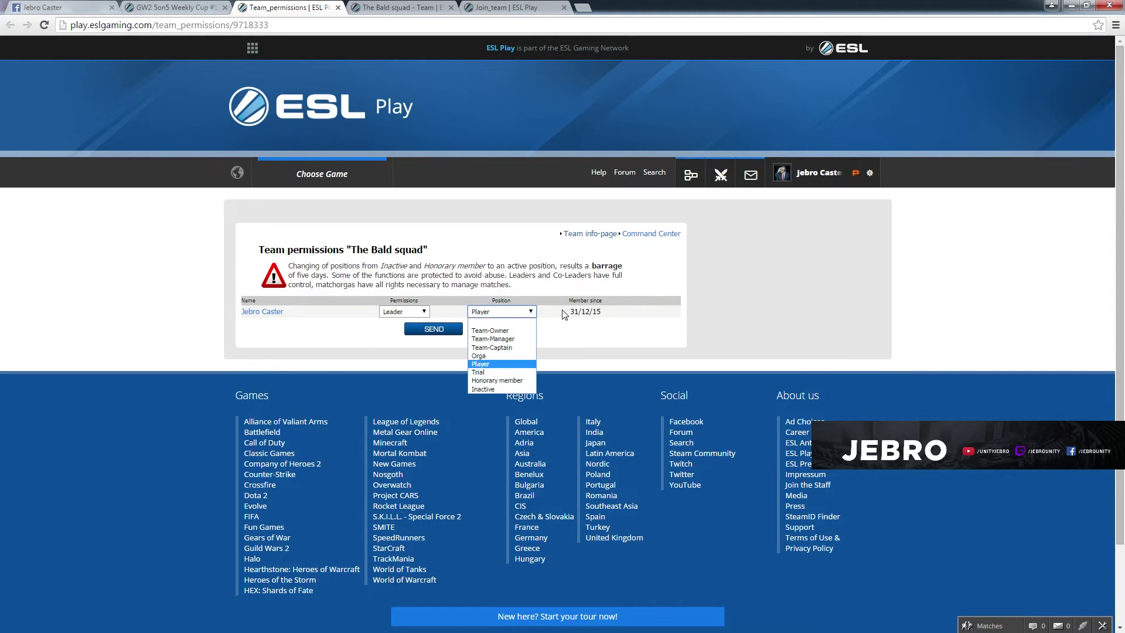
{"action": "left_click", "coordinate": [511, 329]}
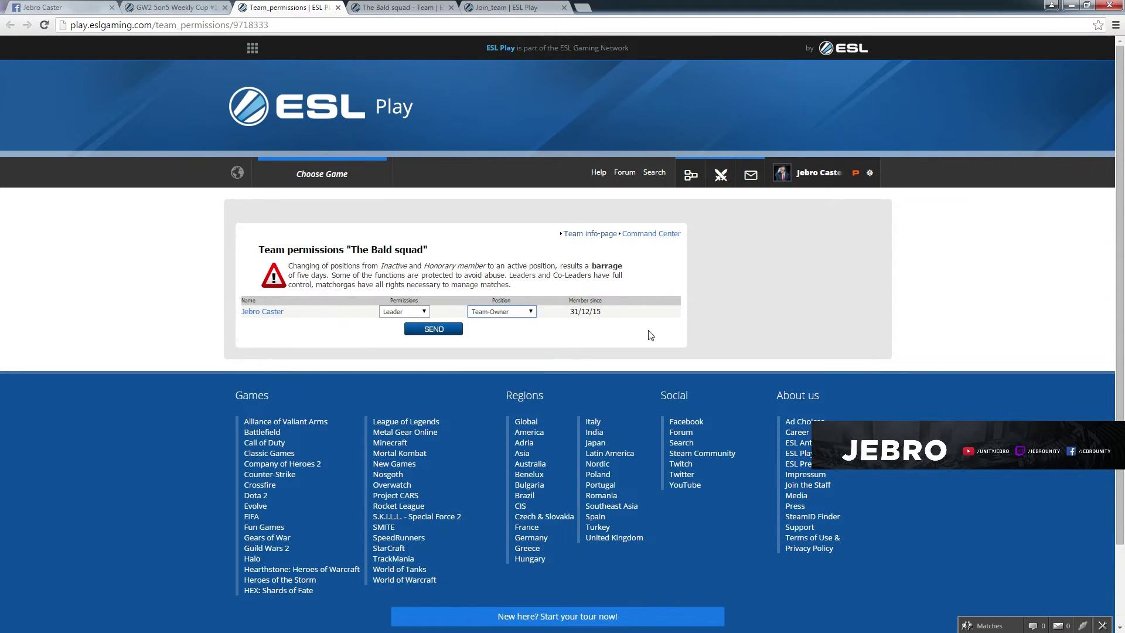
{"action": "left_click", "coordinate": [516, 312]}
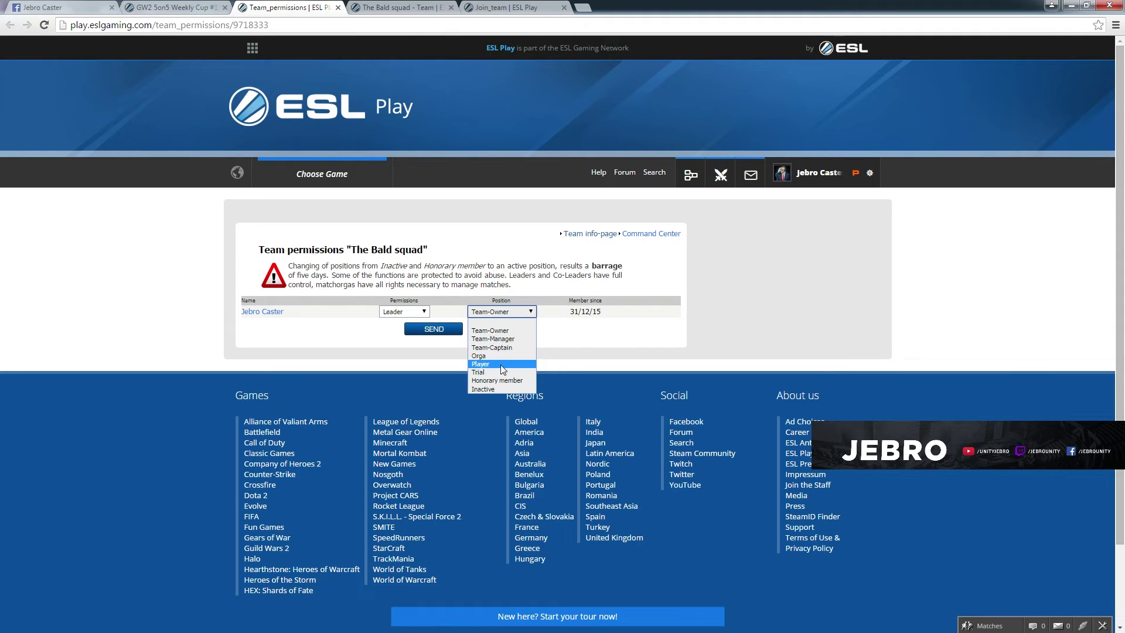
{"action": "left_click", "coordinate": [586, 328]}
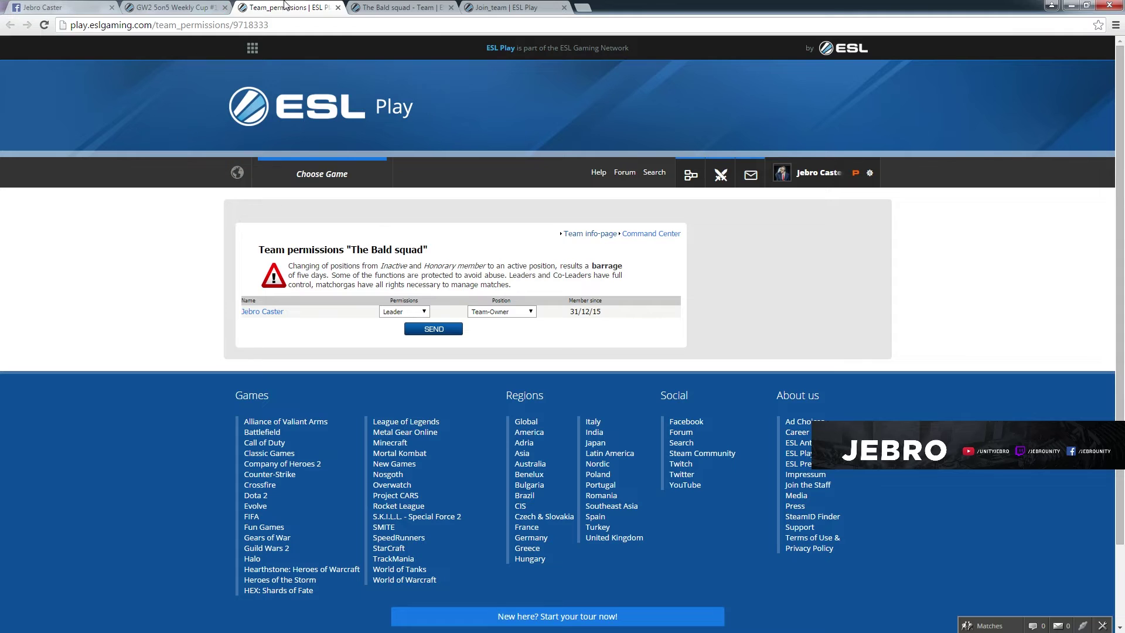
- Copy the join link of The Bald squad from its team management window, and return to the 5on5 cup's team status
{"action": "left_click", "coordinate": [180, 6]}
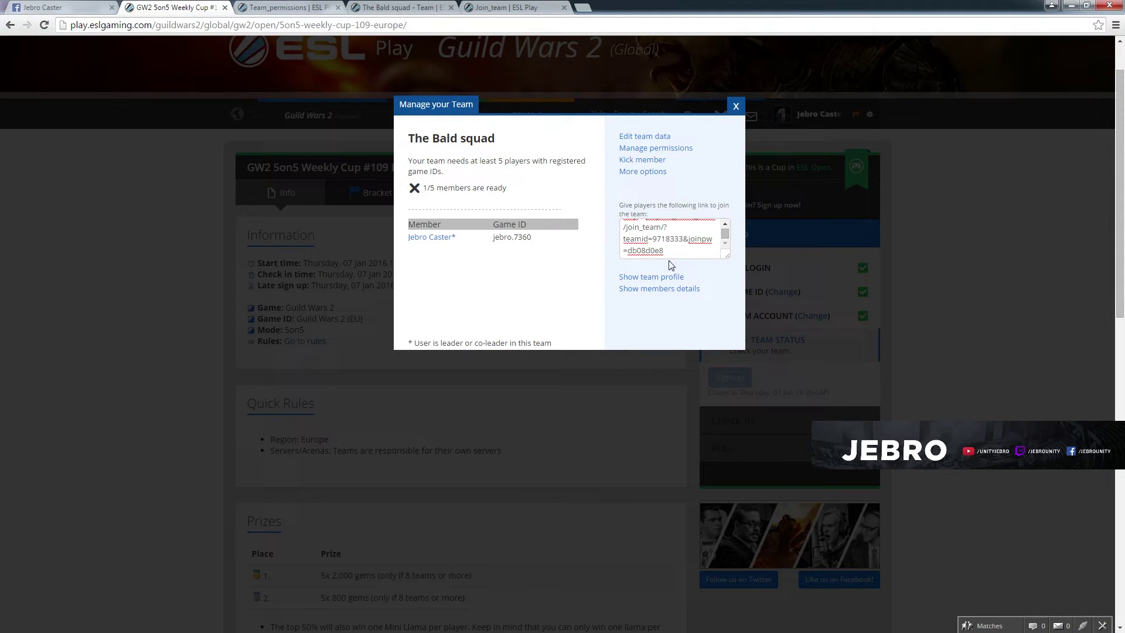
{"action": "left_click", "coordinate": [640, 249]}
{"action": "right_click", "coordinate": [634, 232]}
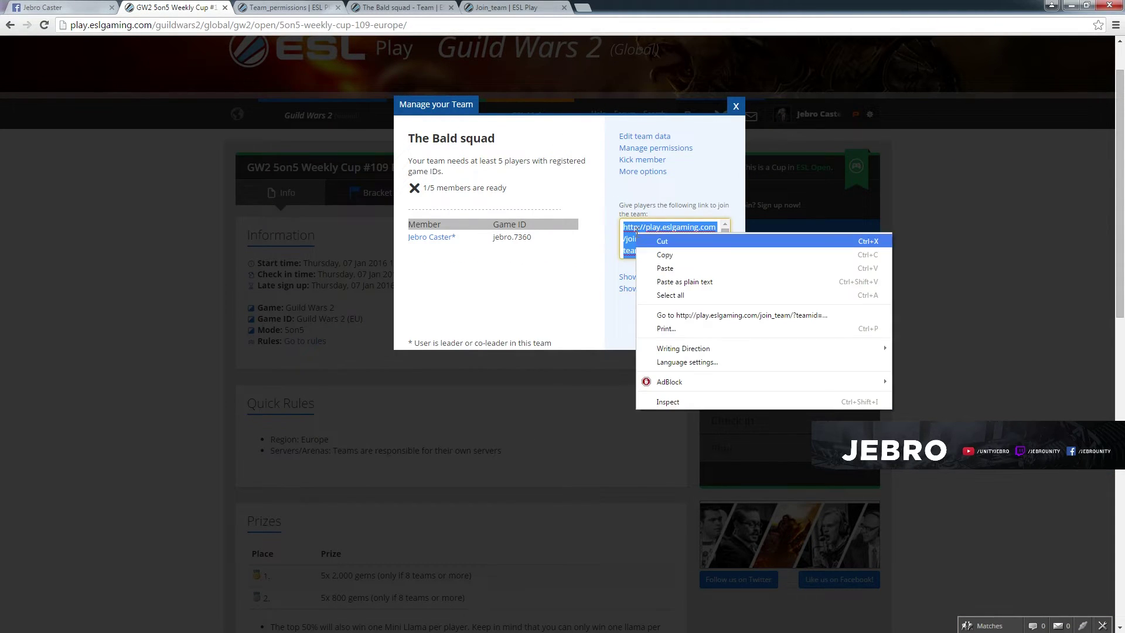
{"action": "left_click", "coordinate": [661, 254]}
{"action": "key", "text": "alt+Tab"}
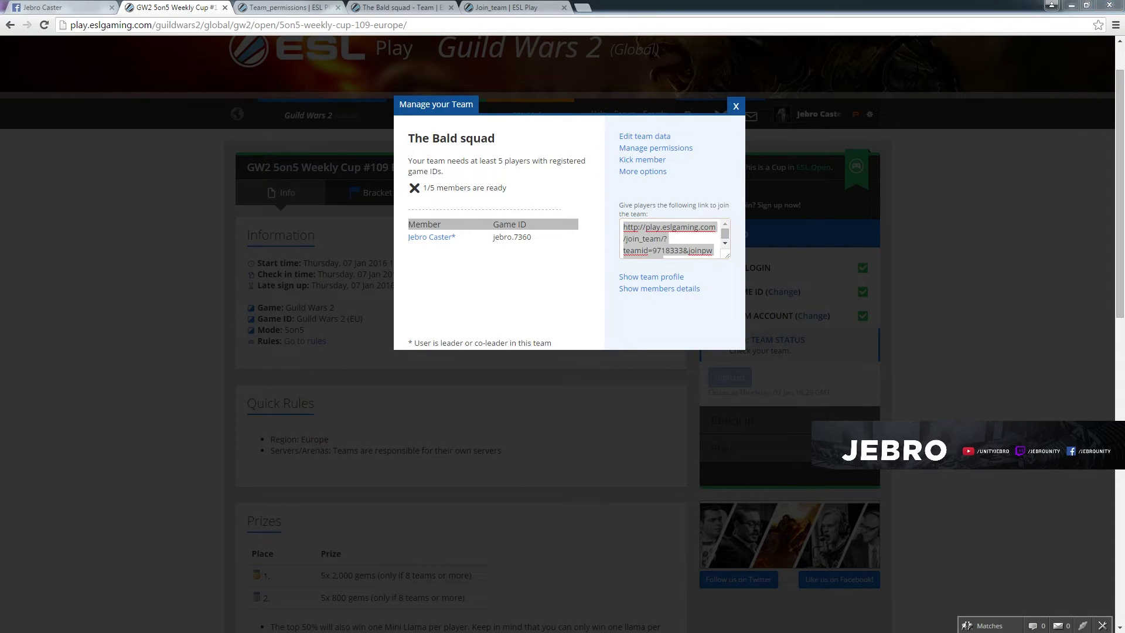
{"action": "left_click", "coordinate": [736, 107]}
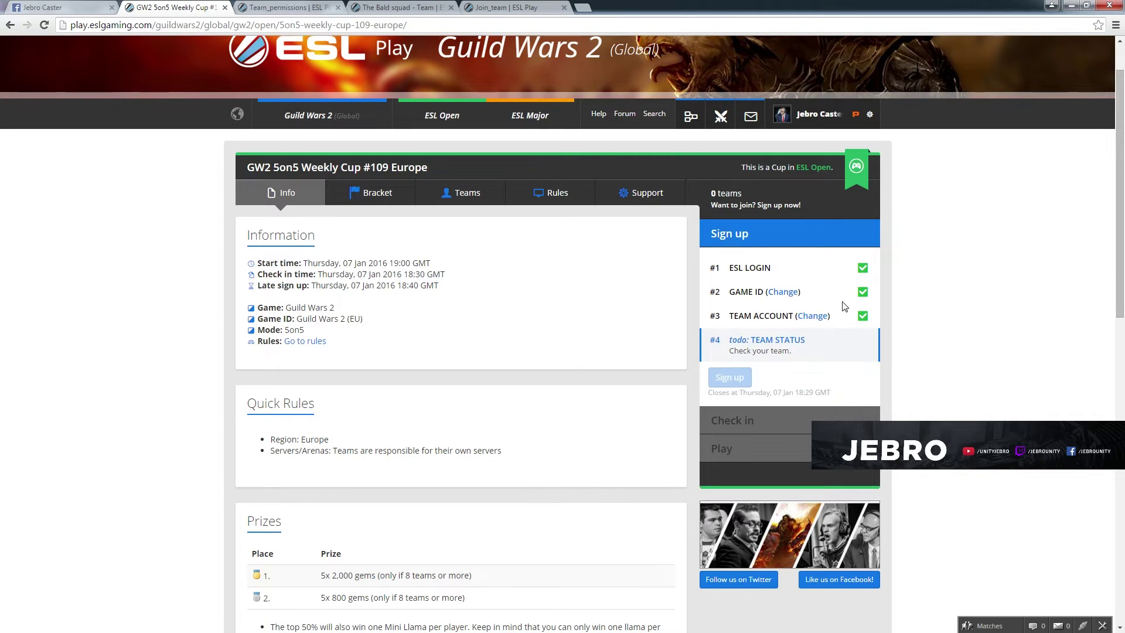
{"action": "left_click", "coordinate": [793, 341]}
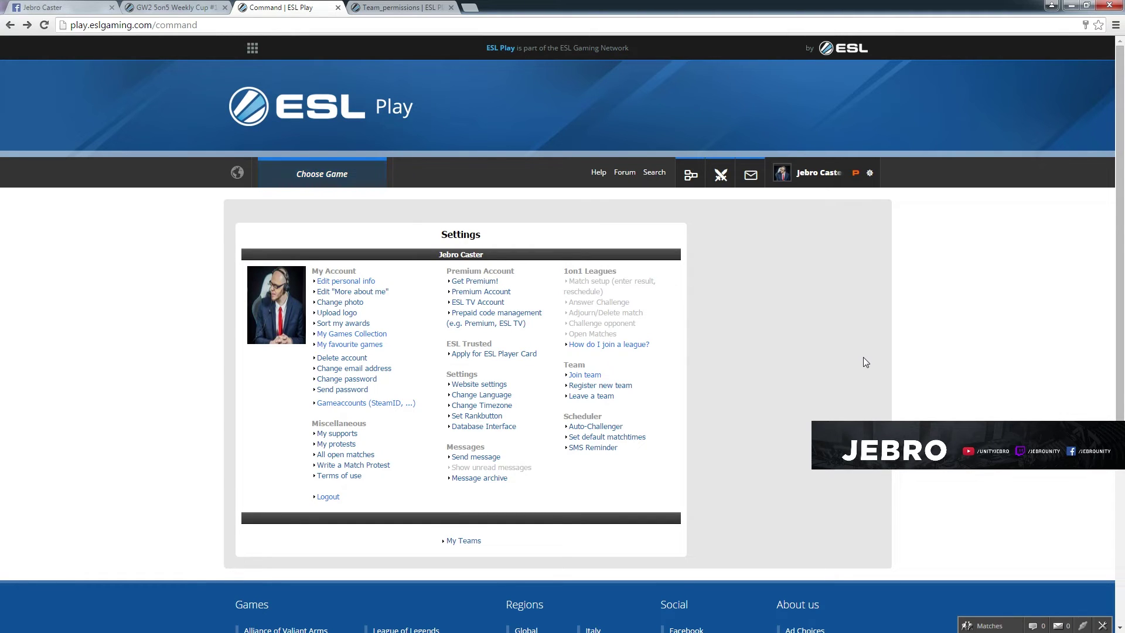
- Open the Join team form from the account settings and examine its team name and join password fields
{"action": "left_click", "coordinate": [871, 175]}
{"action": "left_click", "coordinate": [583, 375]}
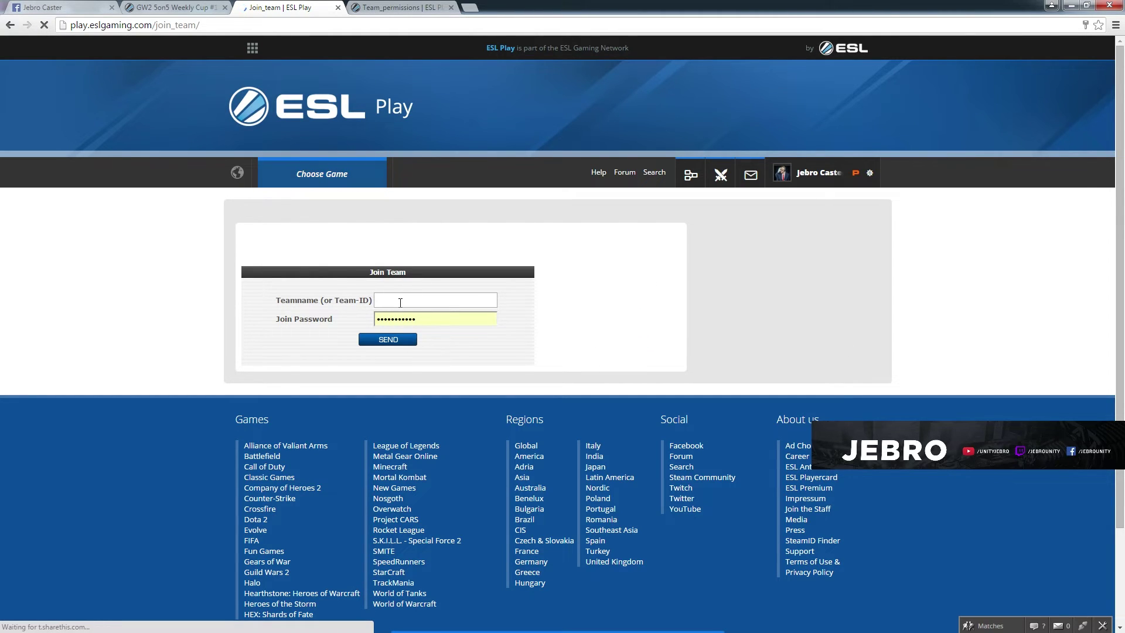
{"action": "left_click", "coordinate": [410, 299]}
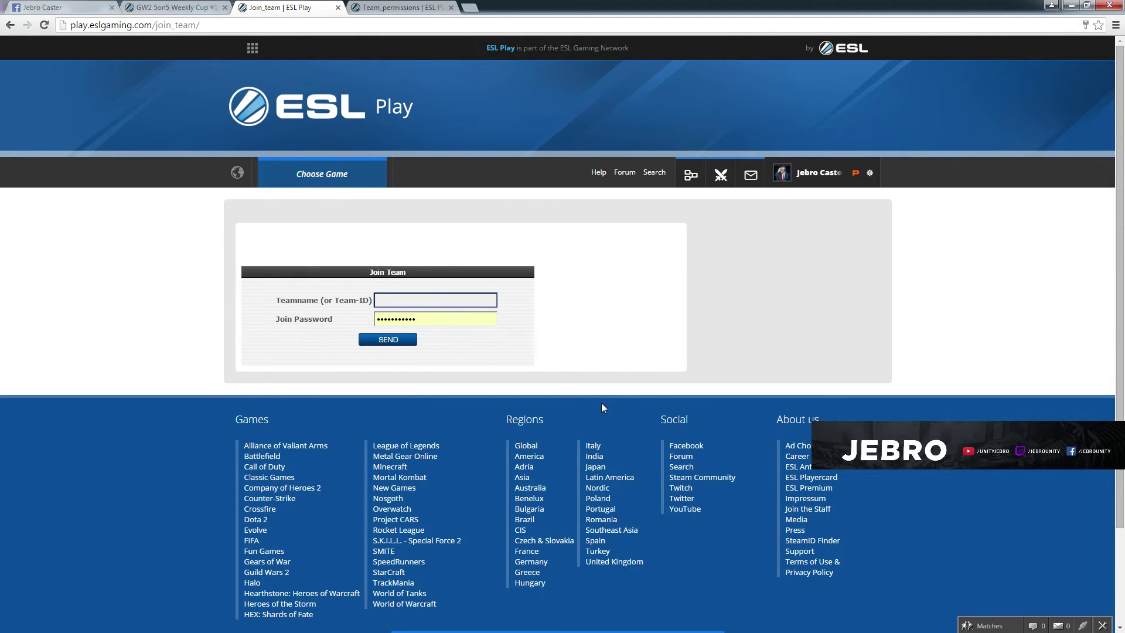
{"action": "left_click", "coordinate": [279, 206]}
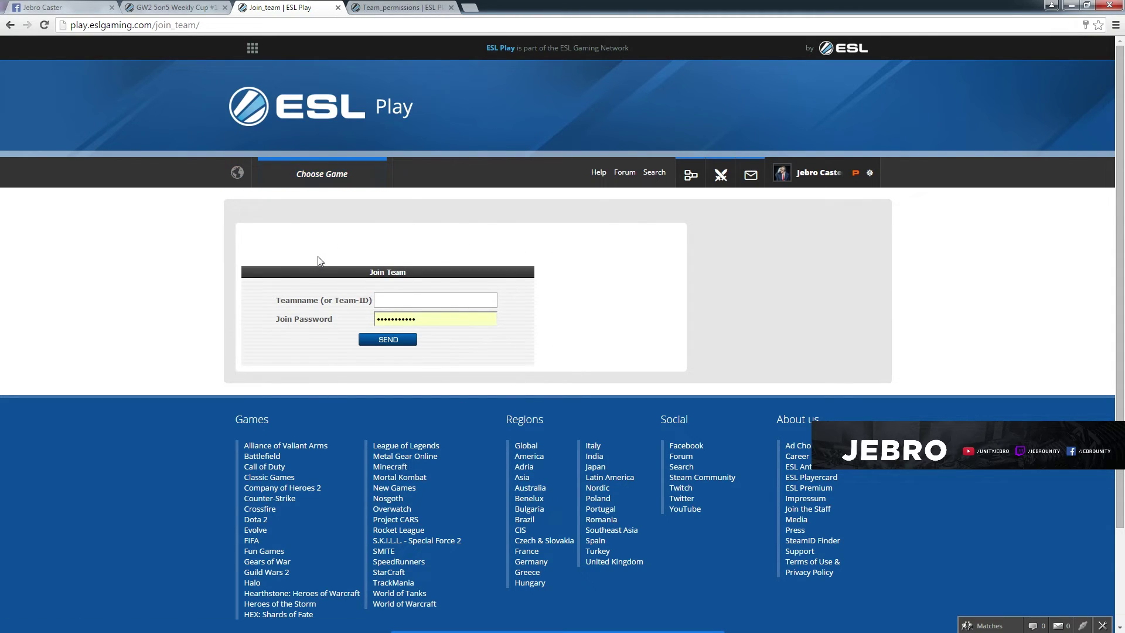
{"action": "left_click", "coordinate": [10, 26]}
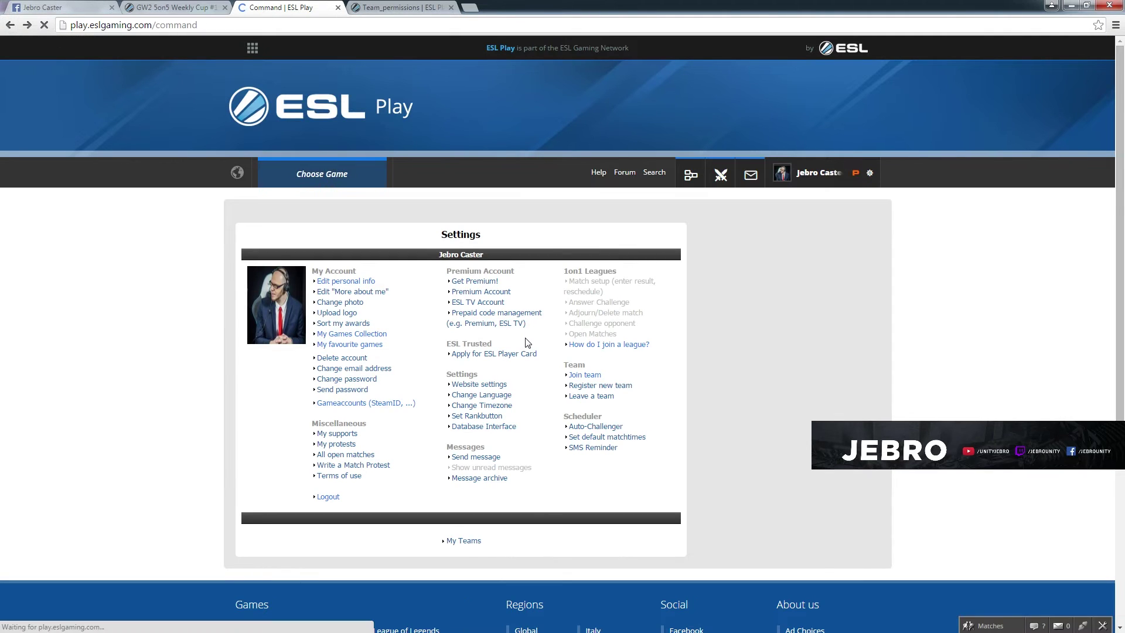
- Open the form for registering a new team from the account settings and examine its name field
{"action": "left_click", "coordinate": [619, 386]}
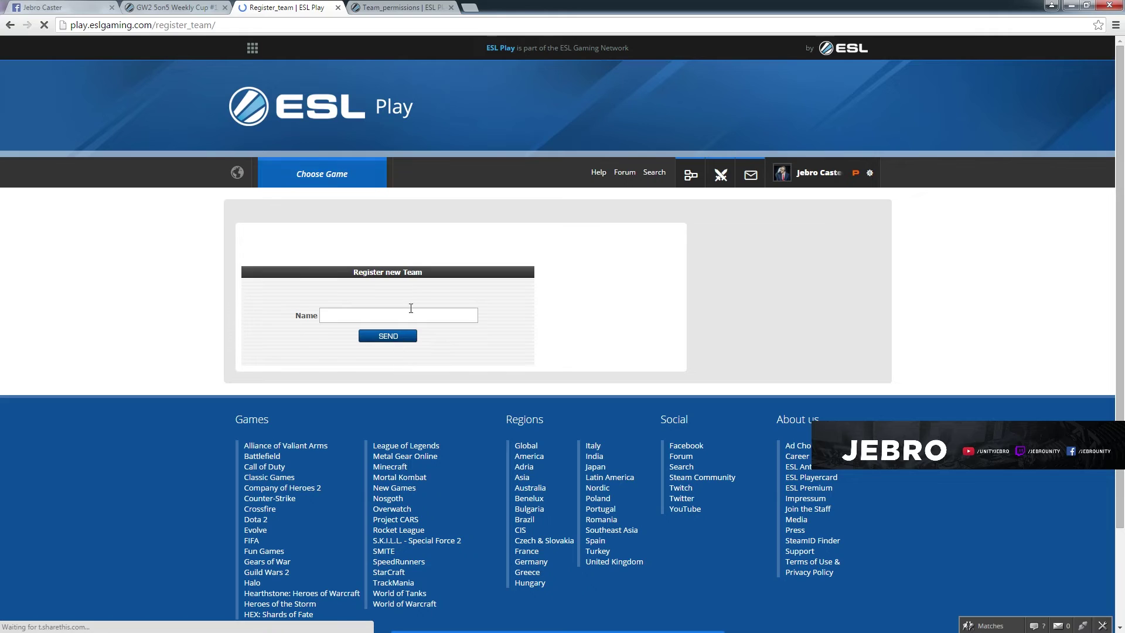
{"action": "left_click", "coordinate": [457, 322]}
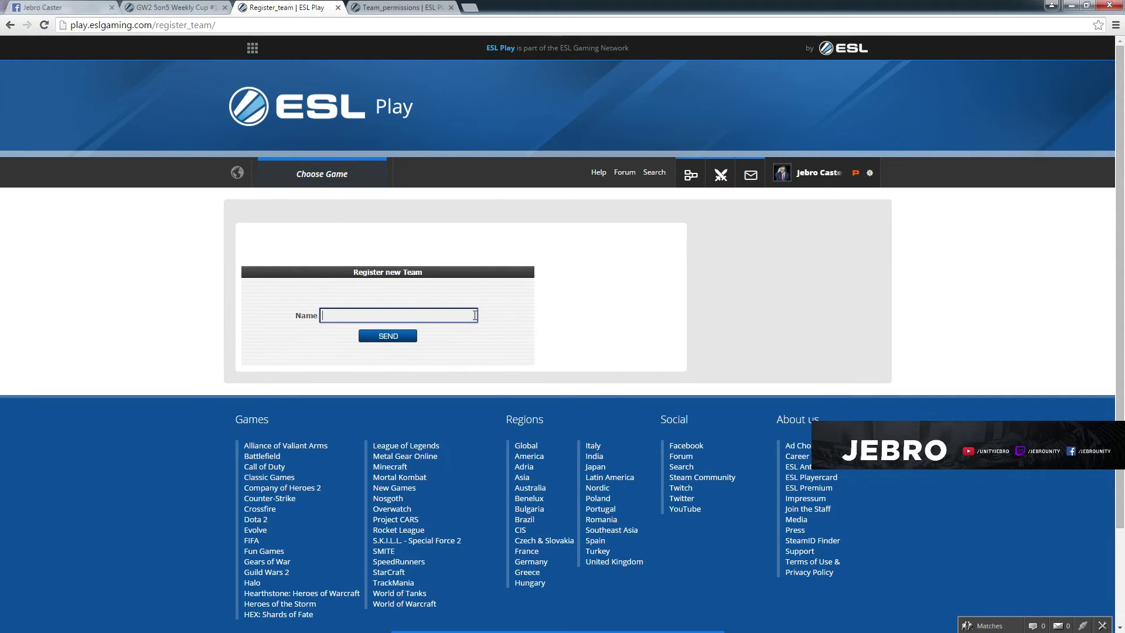
{"action": "left_click", "coordinate": [423, 313]}
{"action": "left_click", "coordinate": [569, 318]}
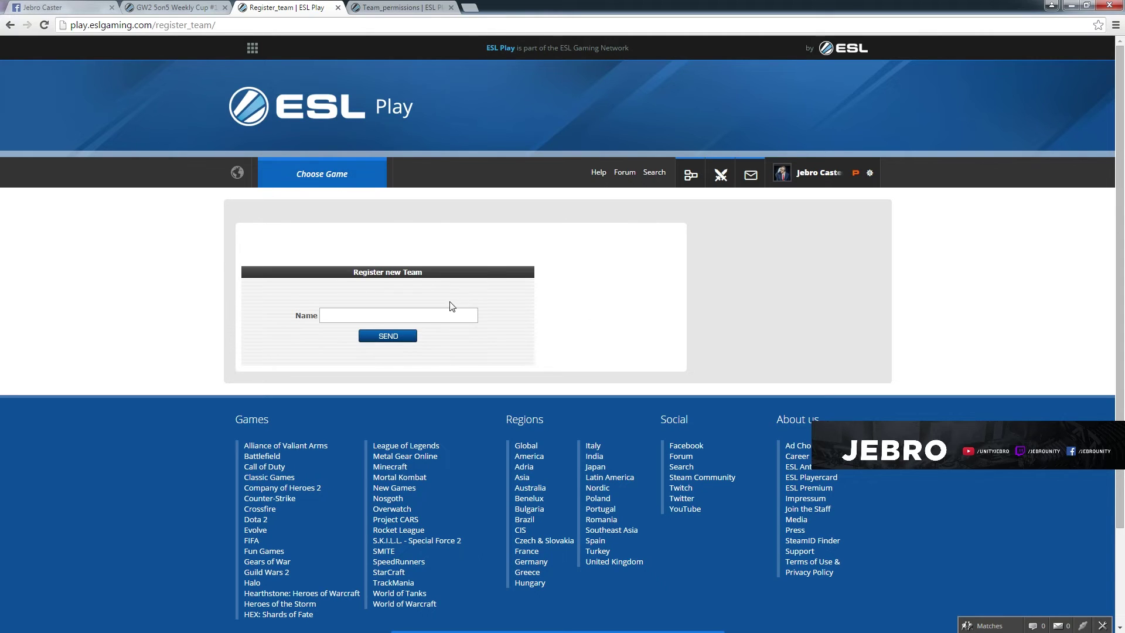
{"action": "left_click", "coordinate": [10, 24]}
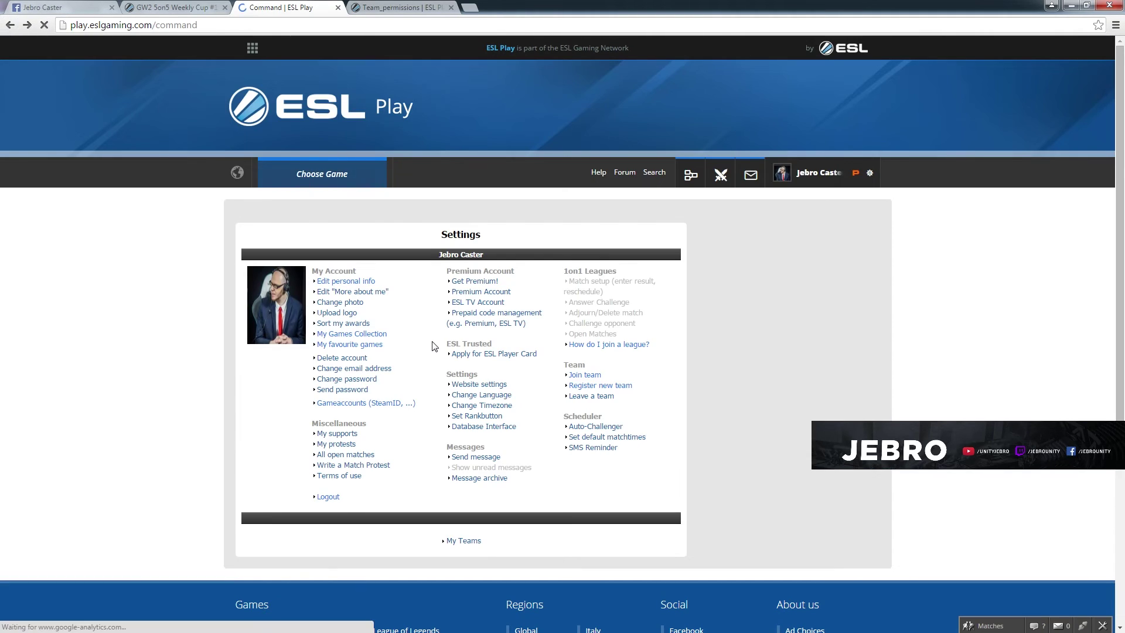
- Open the Leave team form from the account settings and examine its team selection
{"action": "left_click", "coordinate": [600, 395]}
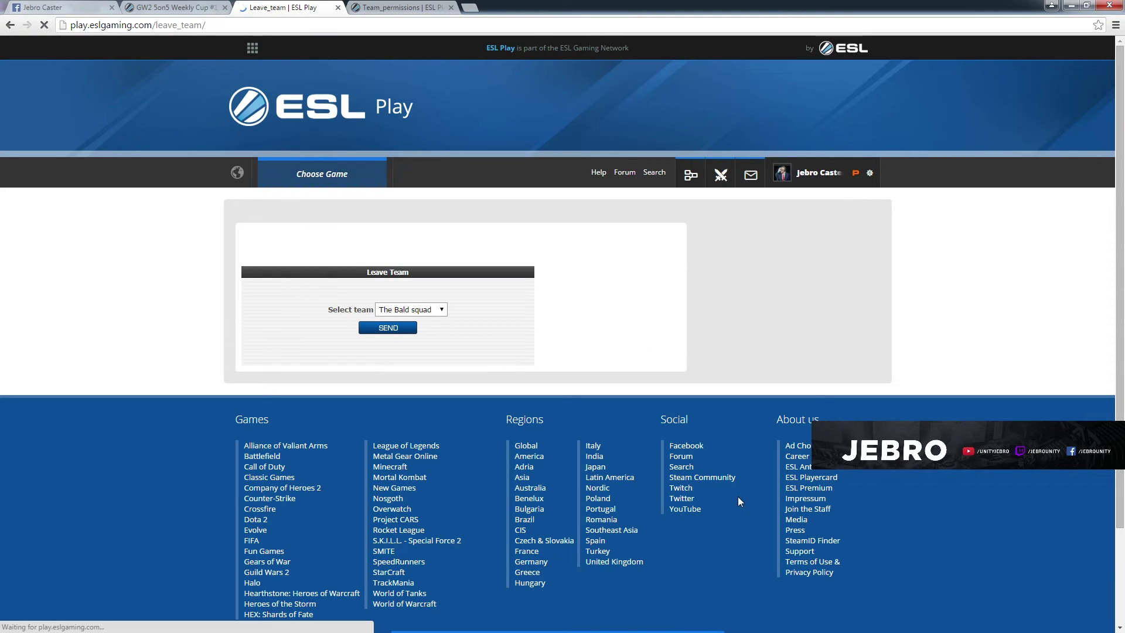
{"action": "left_click", "coordinate": [416, 309]}
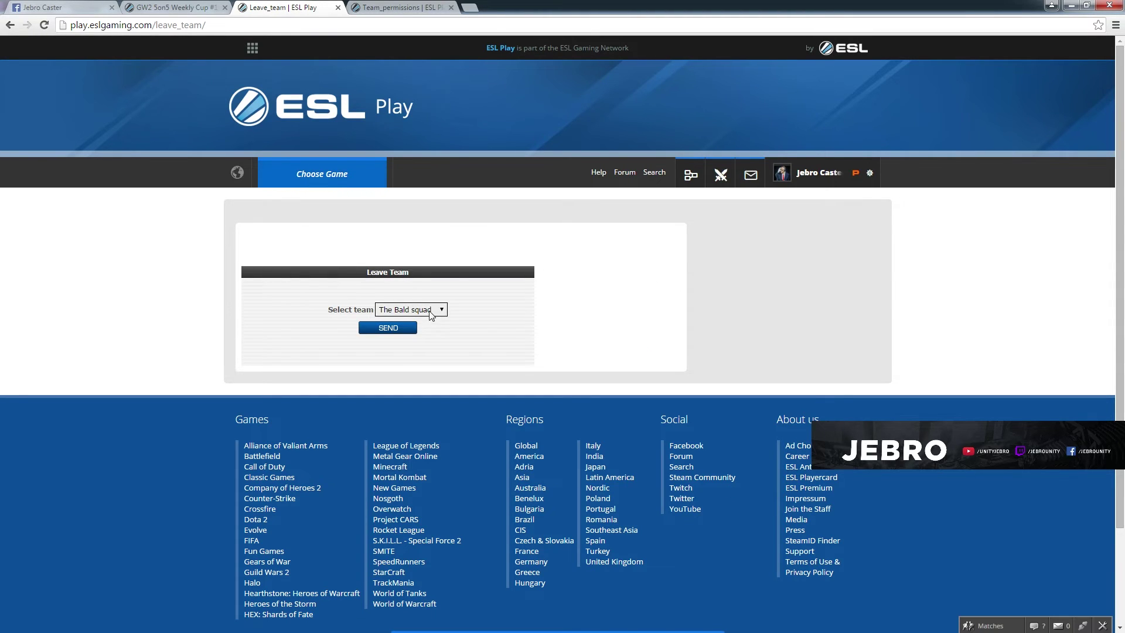
{"action": "left_click", "coordinate": [498, 296]}
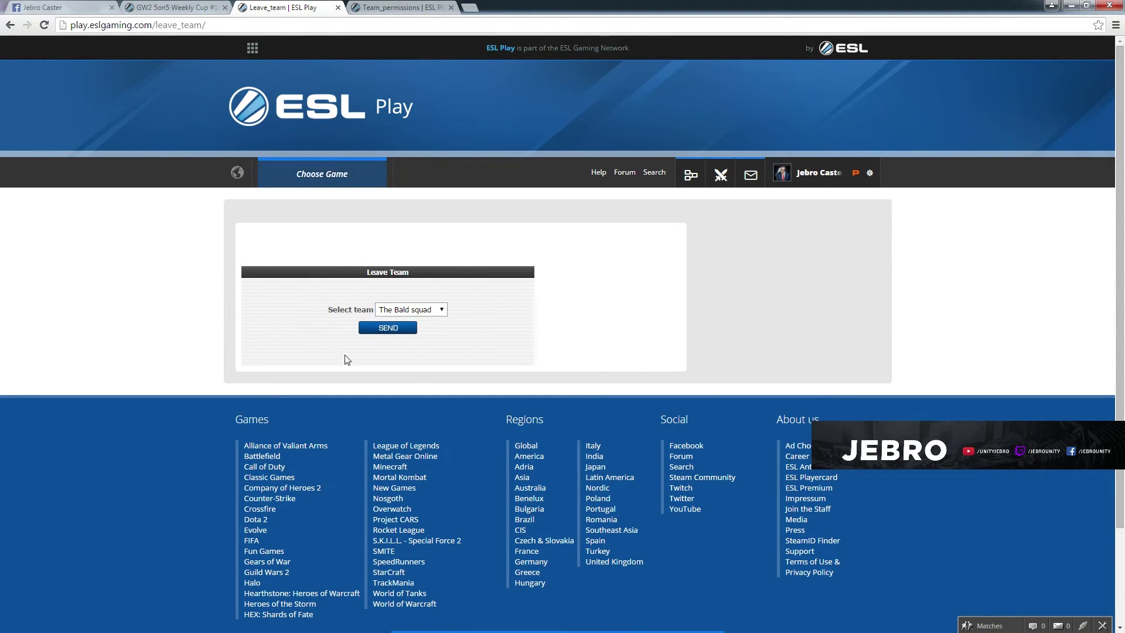
{"action": "left_click", "coordinate": [395, 328]}
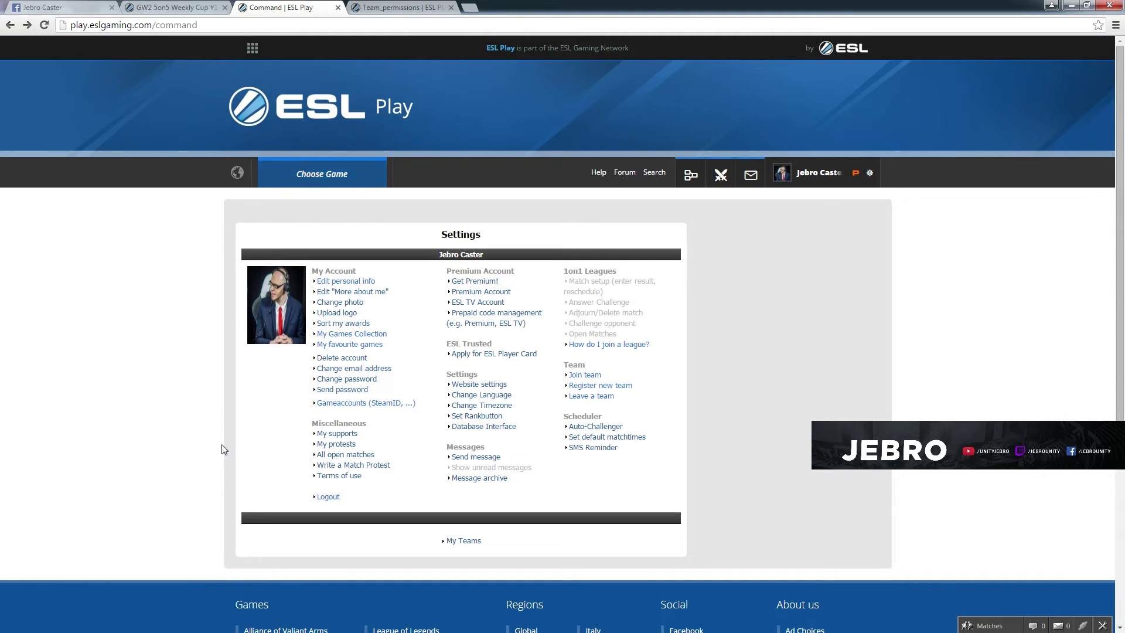
- Go to the Guild Wars 2 section and open the GW2 2on2 Weekly Cup #78 Europe
{"action": "left_click", "coordinate": [301, 178]}
{"action": "left_click", "coordinate": [444, 426]}
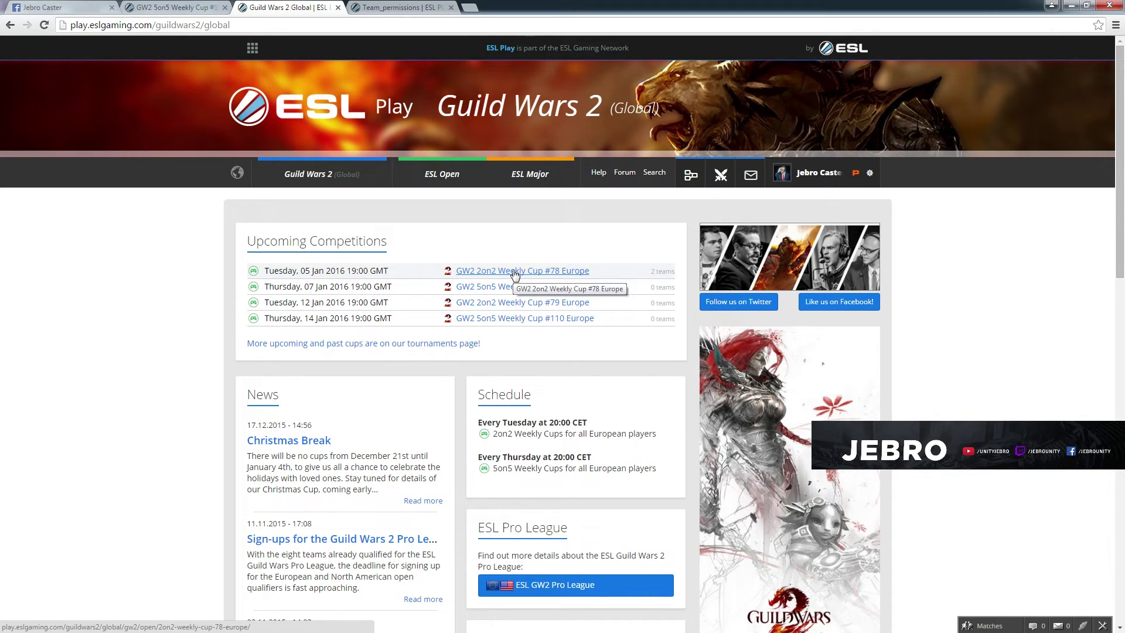
{"action": "left_click", "coordinate": [514, 270]}
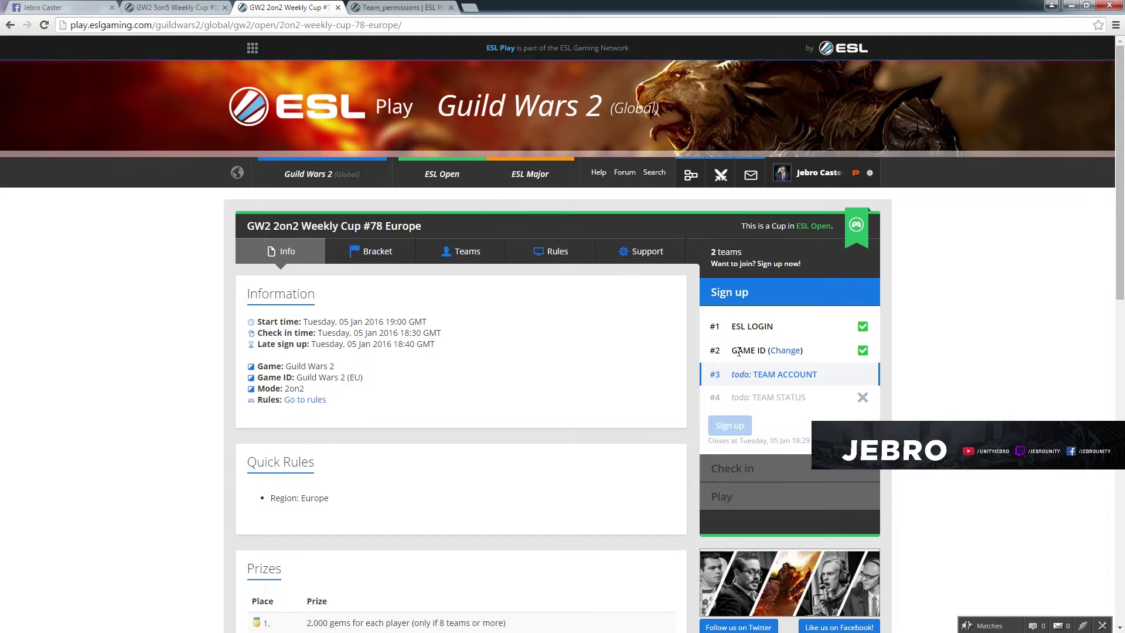
- Choose The Bald squad as the team account for the 2on2 cup and check the readiness of its members
{"action": "left_click", "coordinate": [778, 375]}
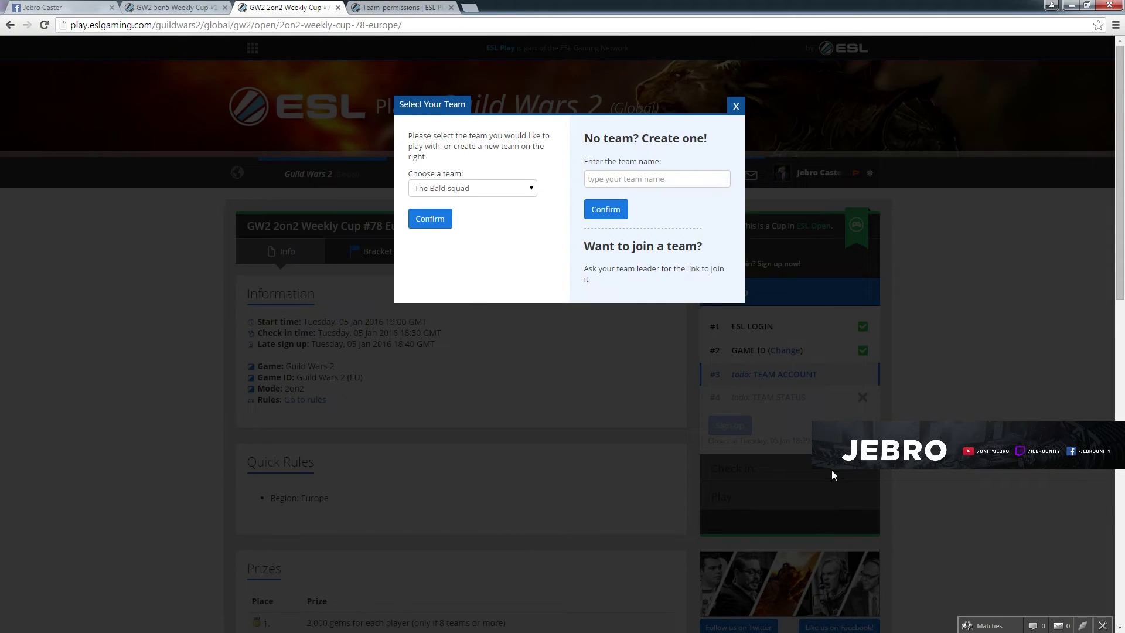
{"action": "left_click", "coordinate": [431, 220]}
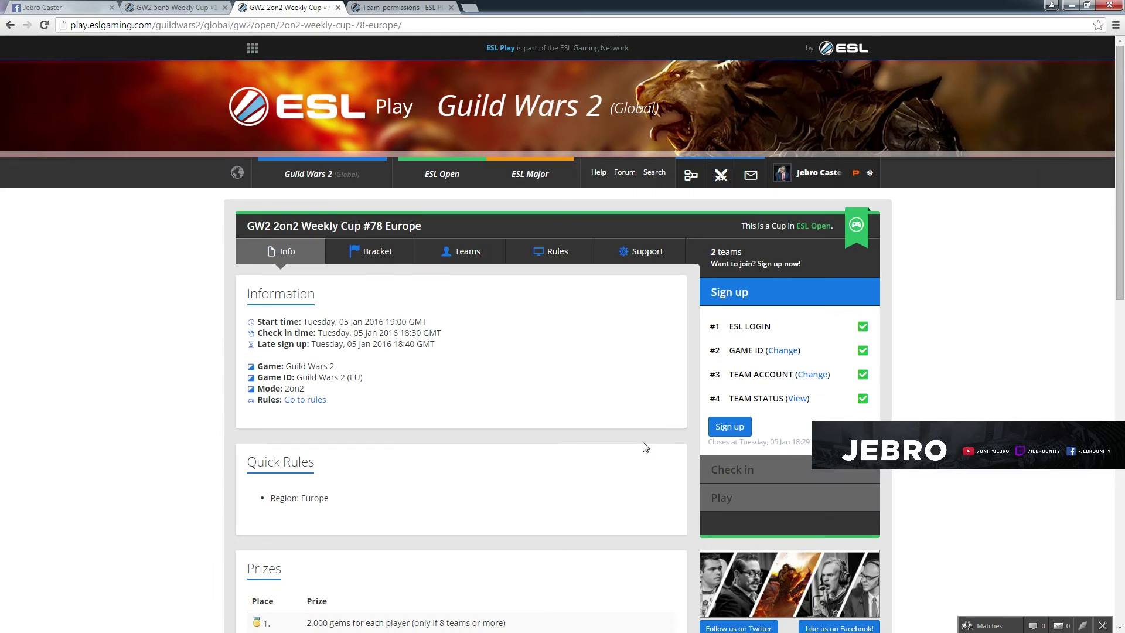
{"action": "left_click", "coordinate": [797, 399]}
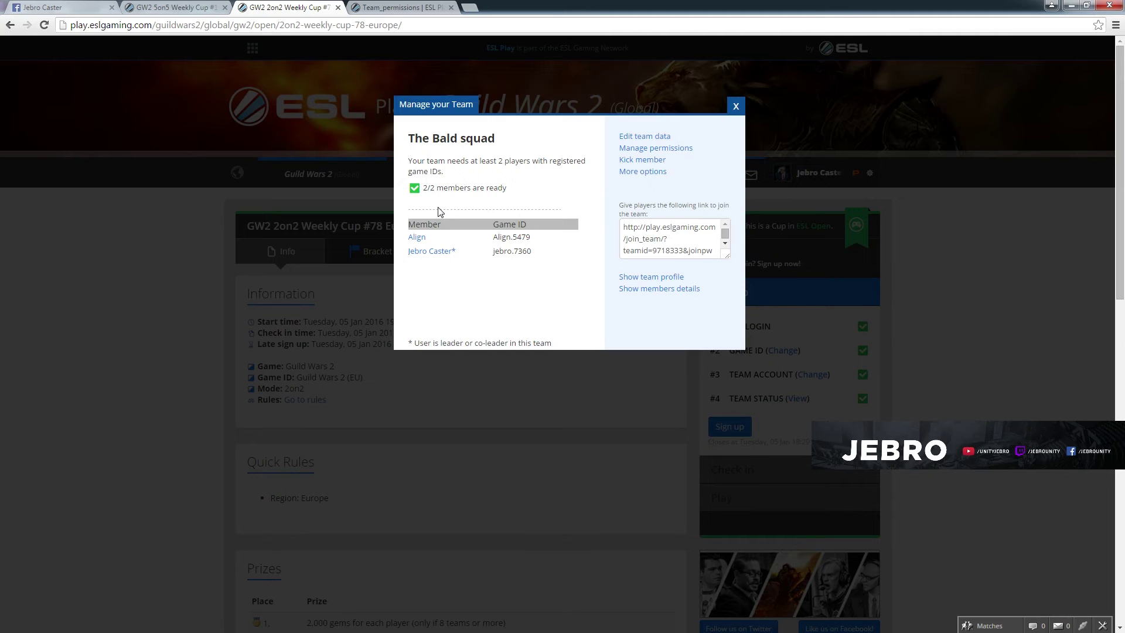
{"action": "left_click", "coordinate": [736, 105]}
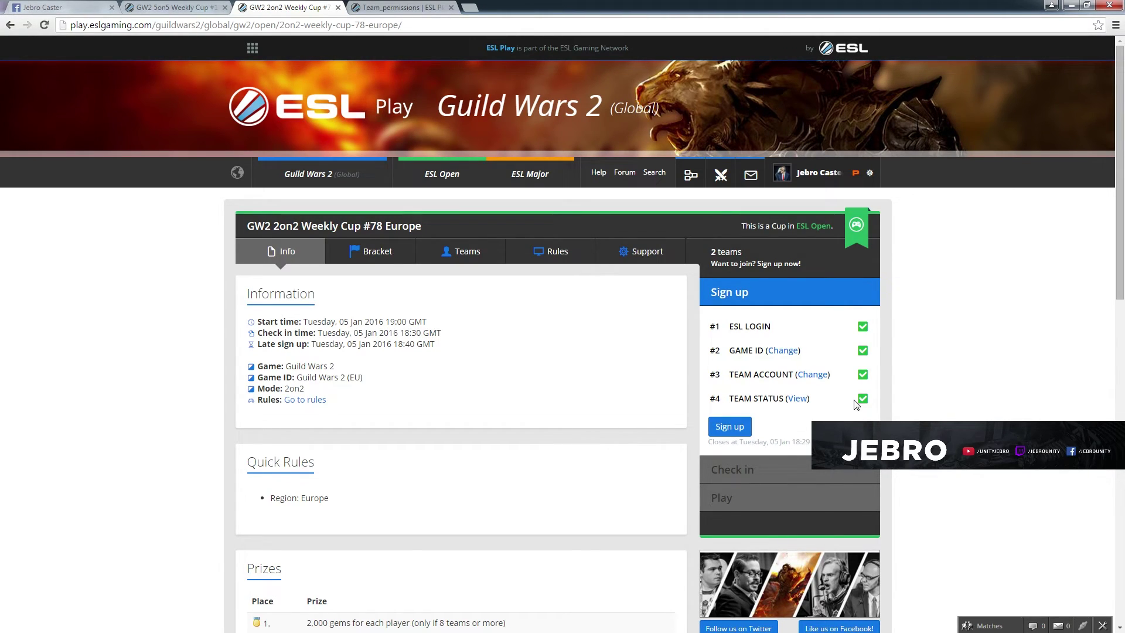
- Sign The Bald squad up for the 2on2 Weekly Cup #78 Europe, accepting the rules
{"action": "left_click", "coordinate": [729, 427]}
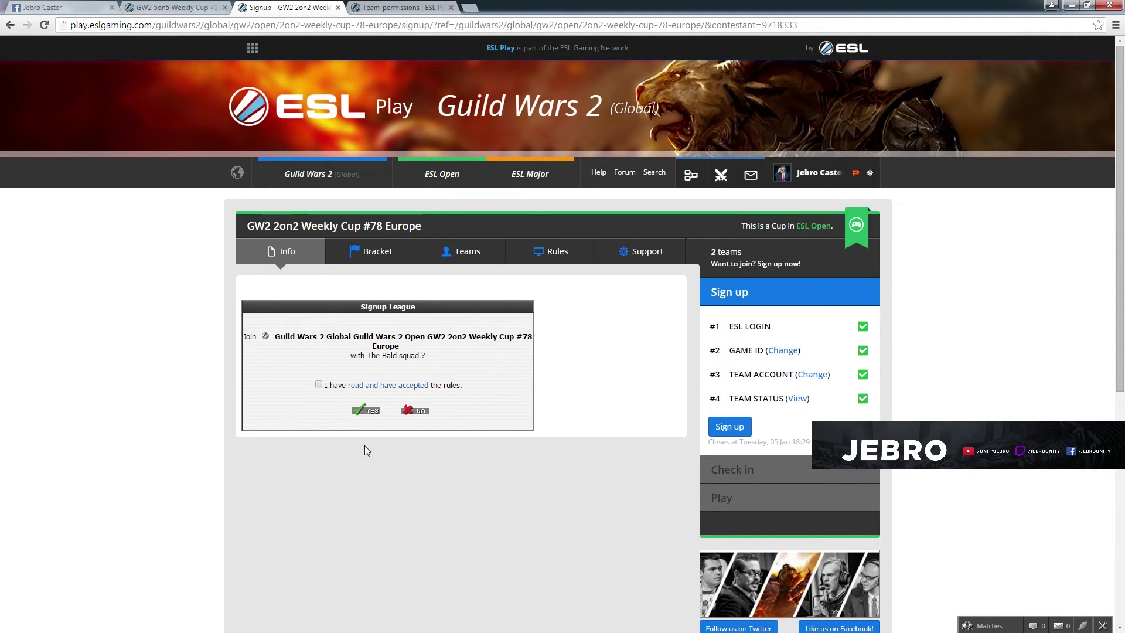
{"action": "left_click", "coordinate": [319, 385]}
{"action": "left_click", "coordinate": [372, 414]}
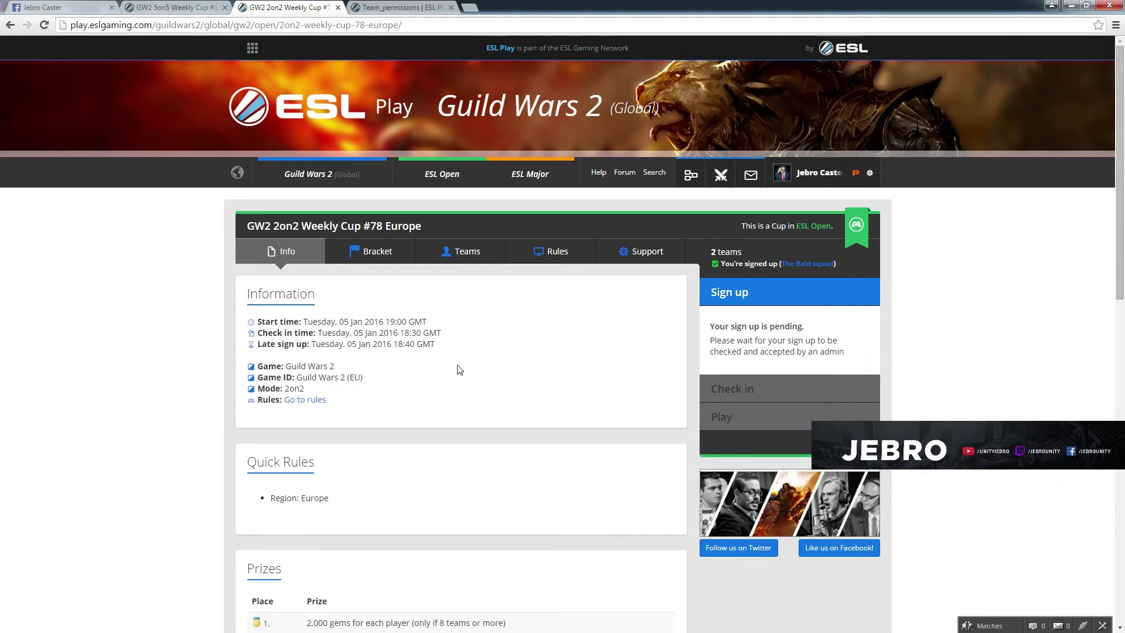
- Look over the 2on2 cup's quick rules, prizes and cup chat sections and the site's matches widget
{"action": "scroll", "coordinate": [460, 369], "scroll_direction": "down", "scroll_amount": 3}
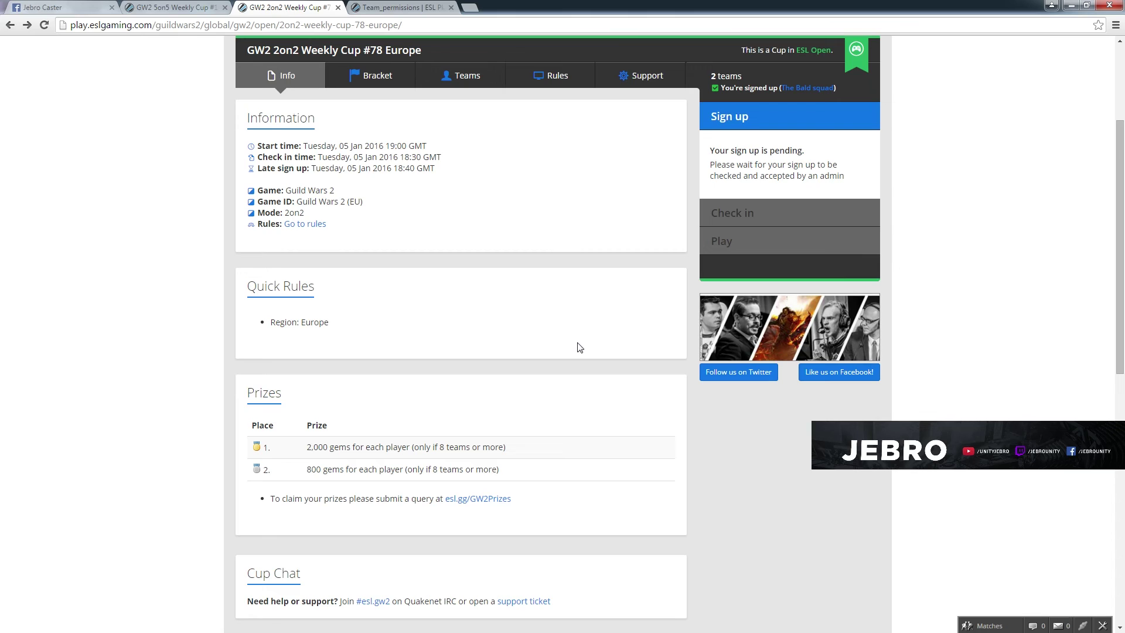
{"action": "left_click", "coordinate": [990, 627]}
{"action": "scroll", "coordinate": [473, 304], "scroll_direction": "up", "scroll_amount": 3}
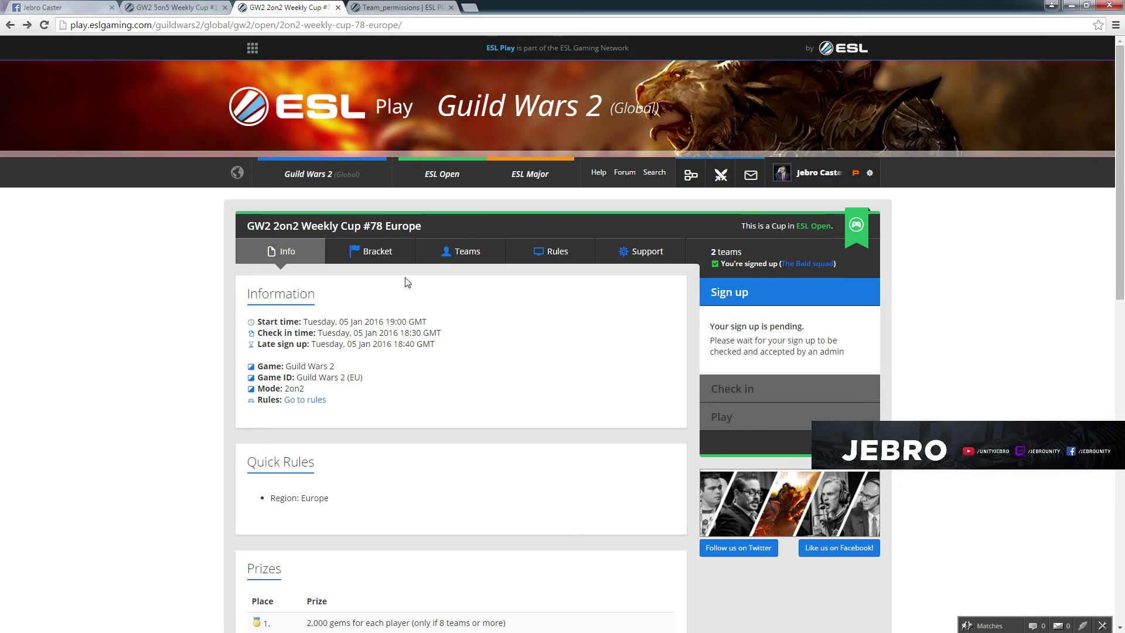
- Go back to the Guild Wars 2 section and open the GW2 5on5 Weekly Cup #109 Europe to view its details
{"action": "left_click", "coordinate": [9, 26]}
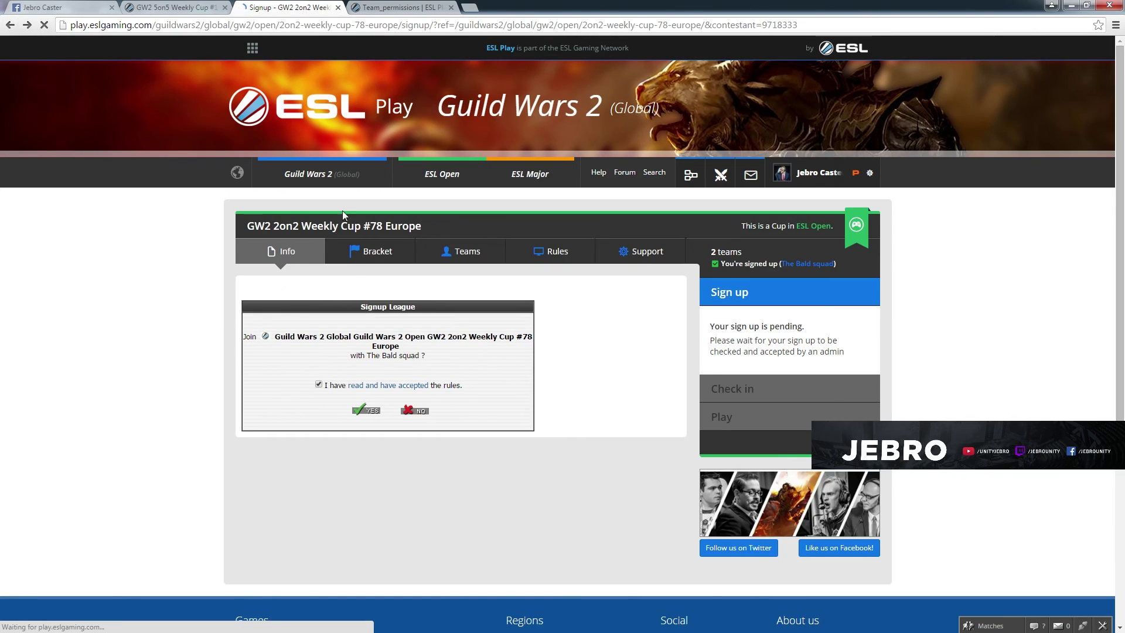
{"action": "left_click", "coordinate": [326, 175]}
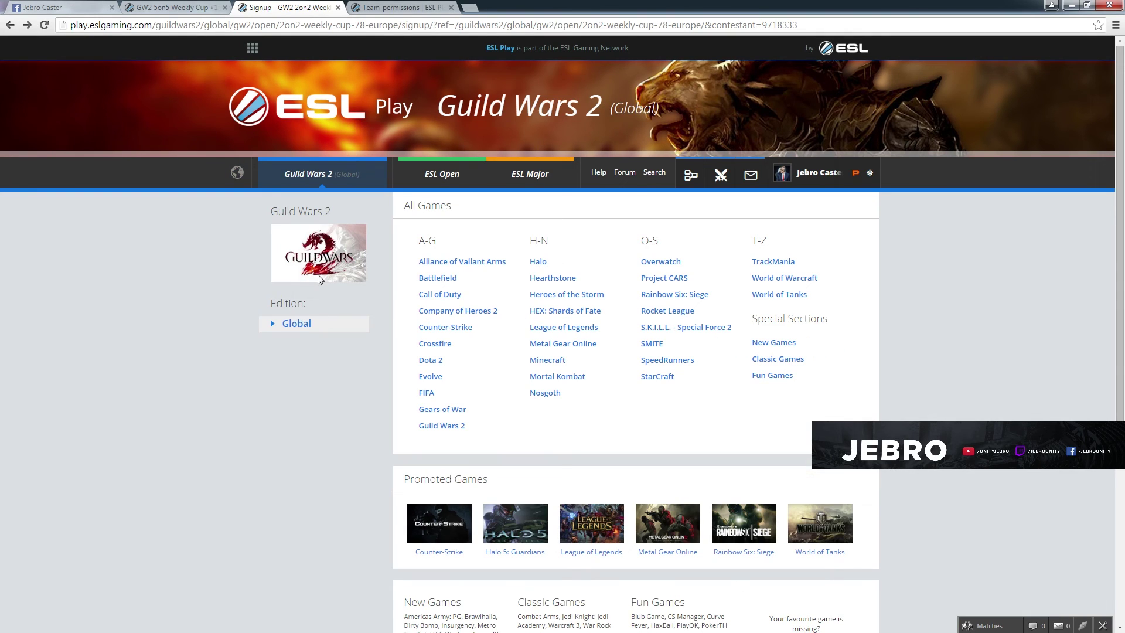
{"action": "left_click", "coordinate": [436, 427]}
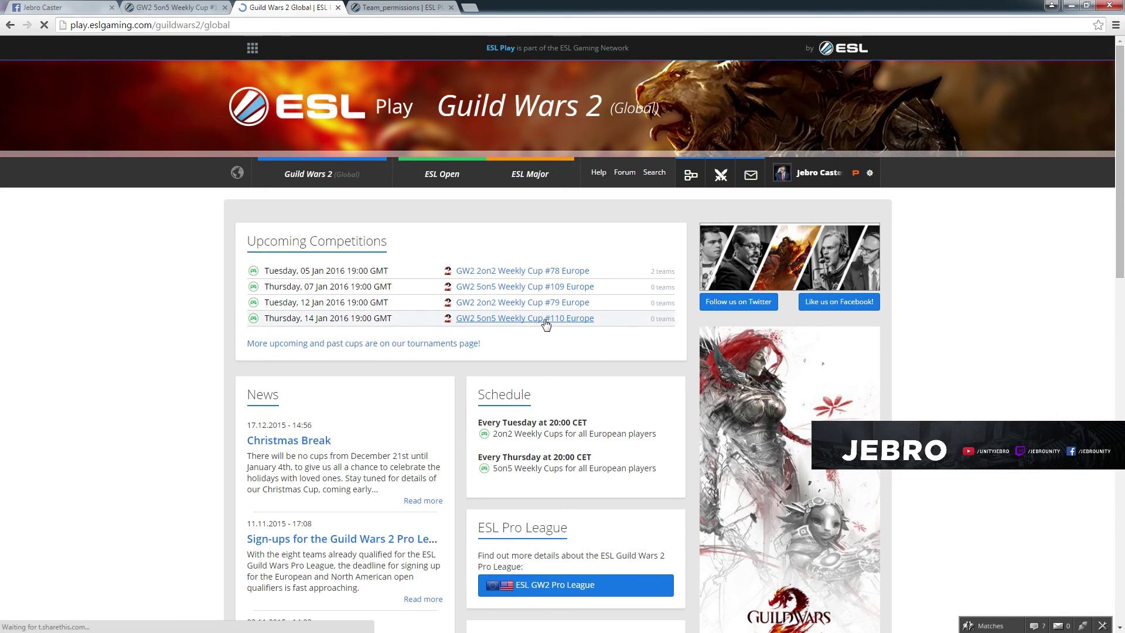
{"action": "left_click", "coordinate": [530, 287]}
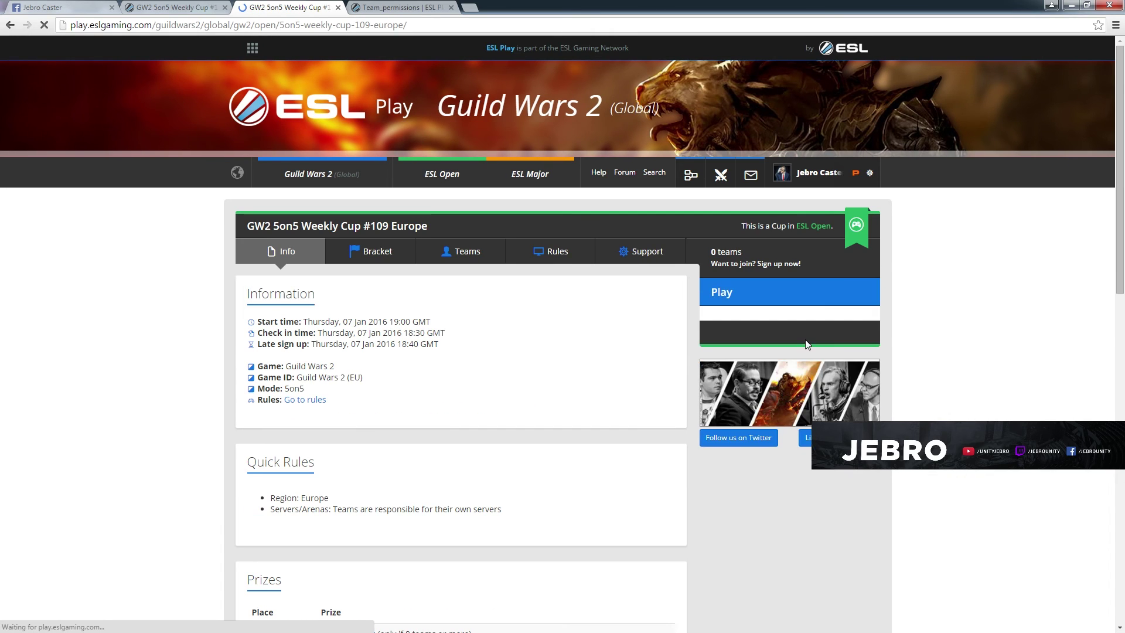
{"action": "scroll", "coordinate": [557, 467], "scroll_direction": "down", "scroll_amount": 9}
{"action": "scroll", "coordinate": [536, 464], "scroll_direction": "up", "scroll_amount": 10}
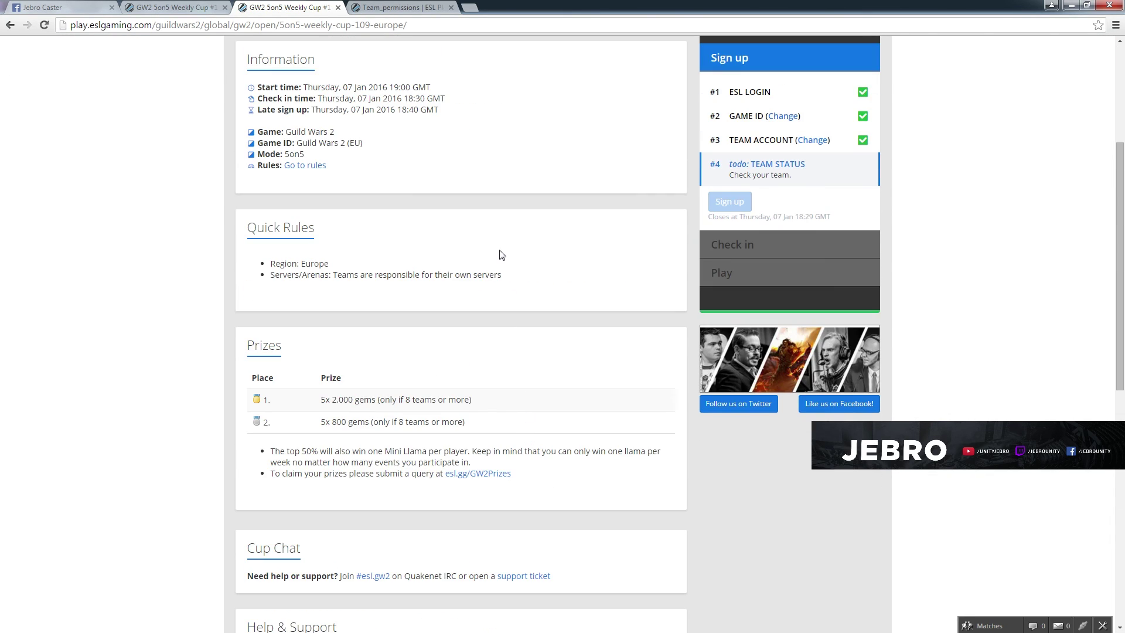
- Open the 5on5 cup's rules and read through the cup, match media and 5on5 match rules, highlighting the Servers/Arenas text
{"action": "left_click", "coordinate": [553, 251]}
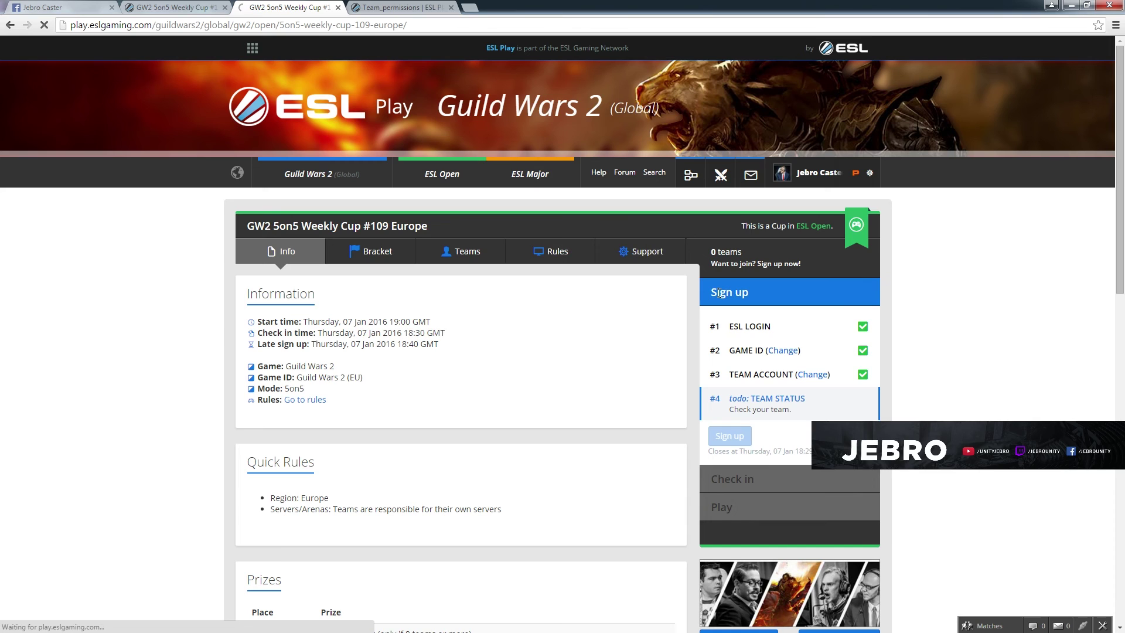
{"action": "scroll", "coordinate": [657, 340], "scroll_direction": "down", "scroll_amount": 8}
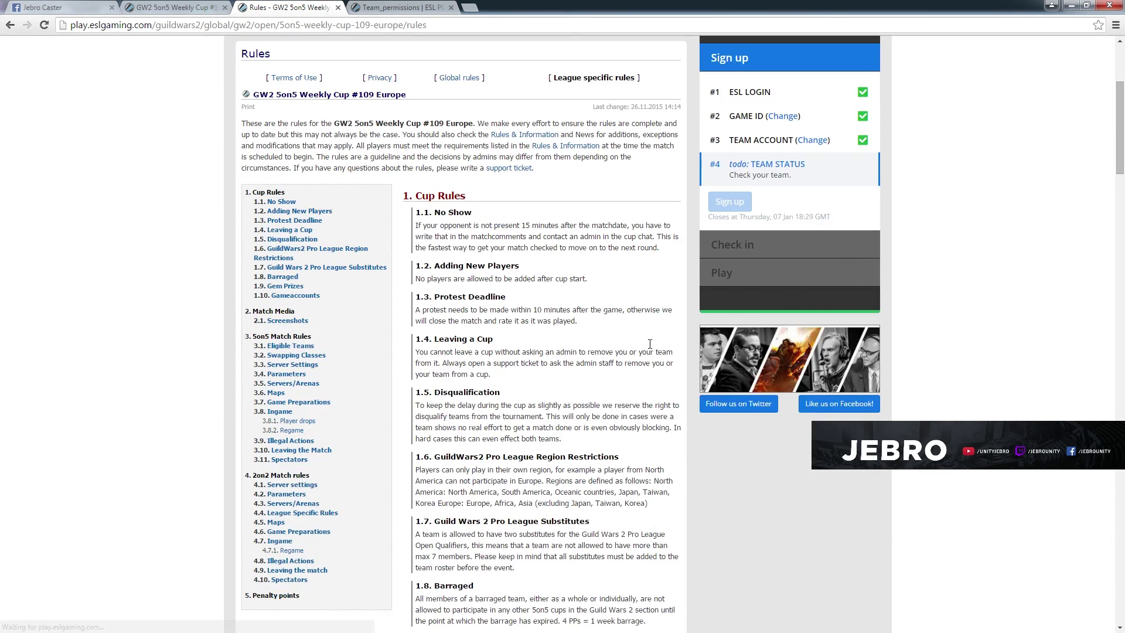
{"action": "scroll", "coordinate": [651, 348], "scroll_direction": "down", "scroll_amount": 7}
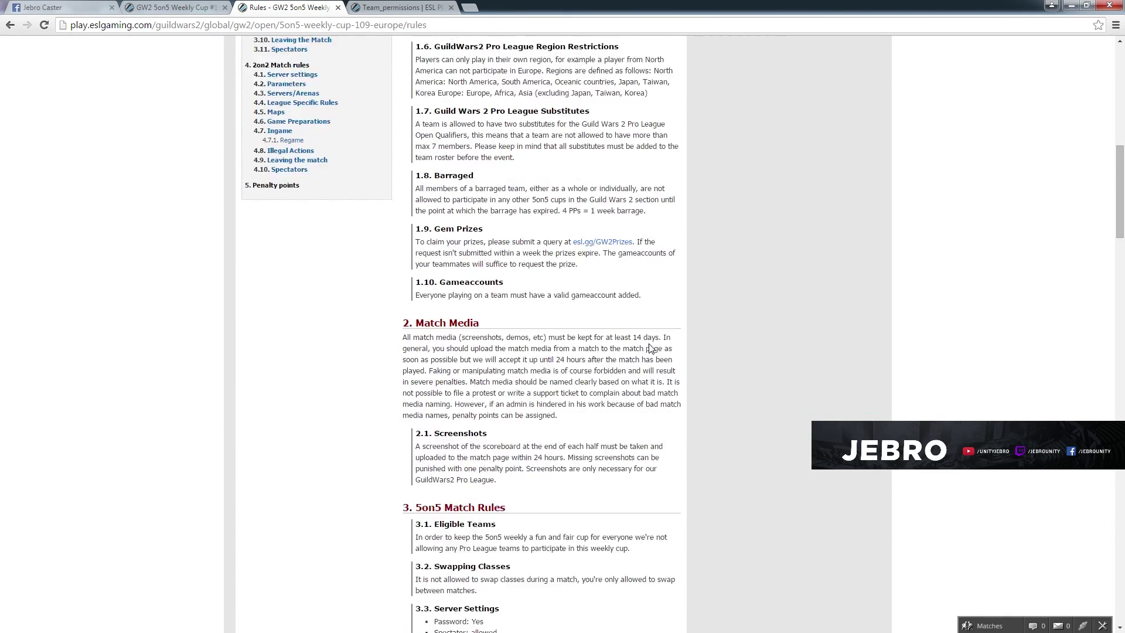
{"action": "scroll", "coordinate": [650, 347], "scroll_direction": "down", "scroll_amount": 1}
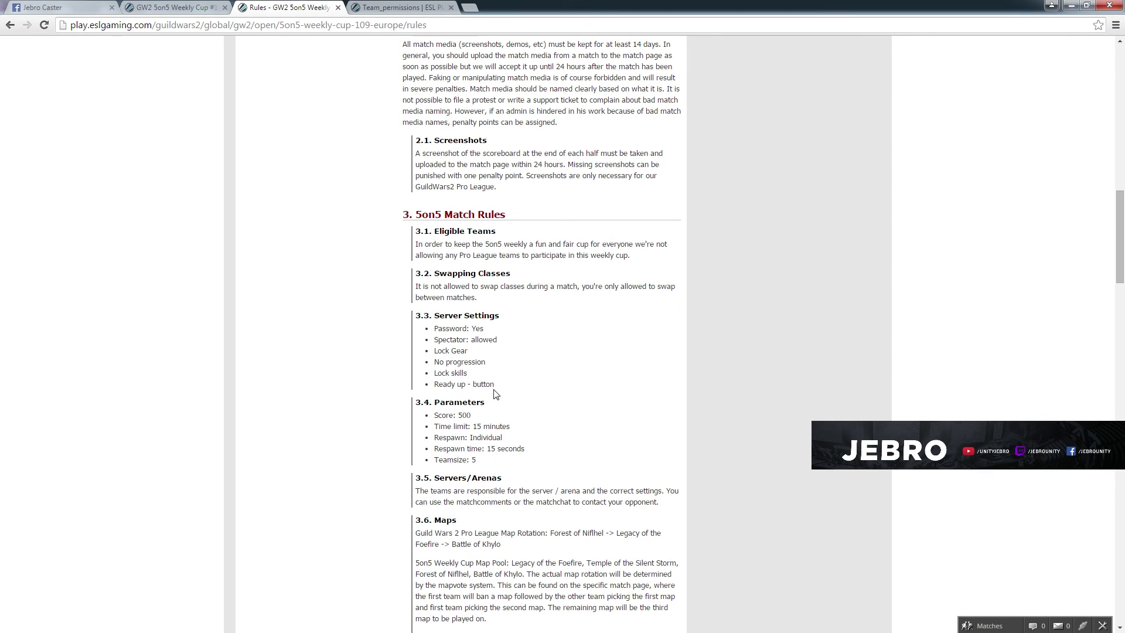
{"action": "left_click_drag", "start_coordinate": [415, 490], "coordinate": [622, 486]}
{"action": "left_click", "coordinate": [713, 454]}
- Look back over the start of the 5on5 cup rules and return to the cup's general information
{"action": "scroll", "coordinate": [526, 547], "scroll_direction": "up", "scroll_amount": 8}
{"action": "scroll", "coordinate": [525, 538], "scroll_direction": "up", "scroll_amount": 4}
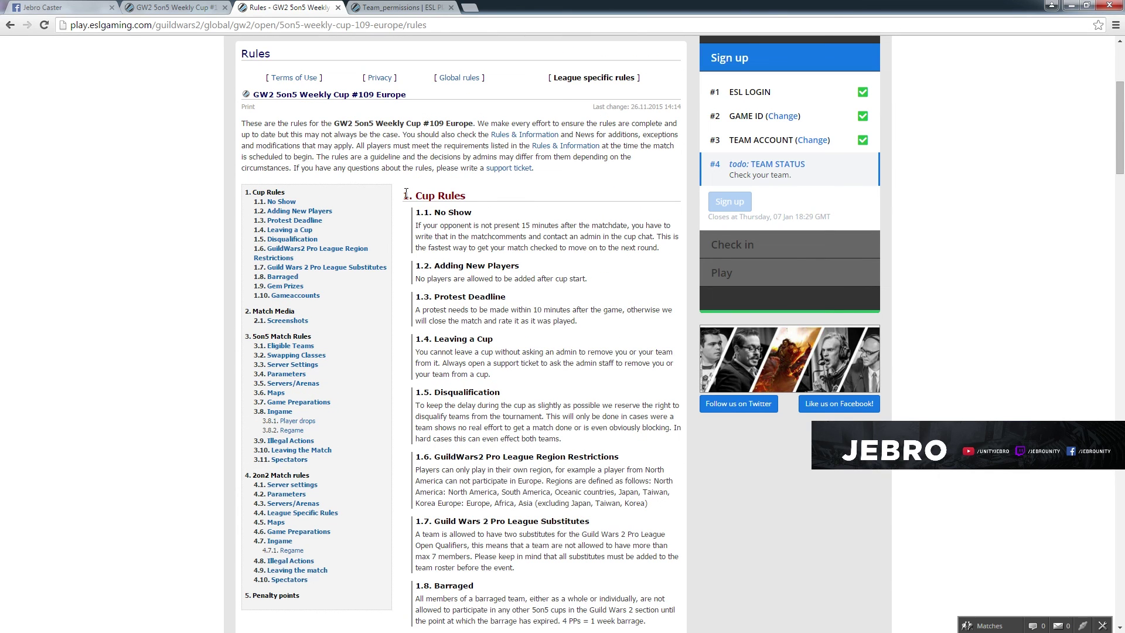
{"action": "scroll", "coordinate": [515, 229], "scroll_direction": "up", "scroll_amount": 4}
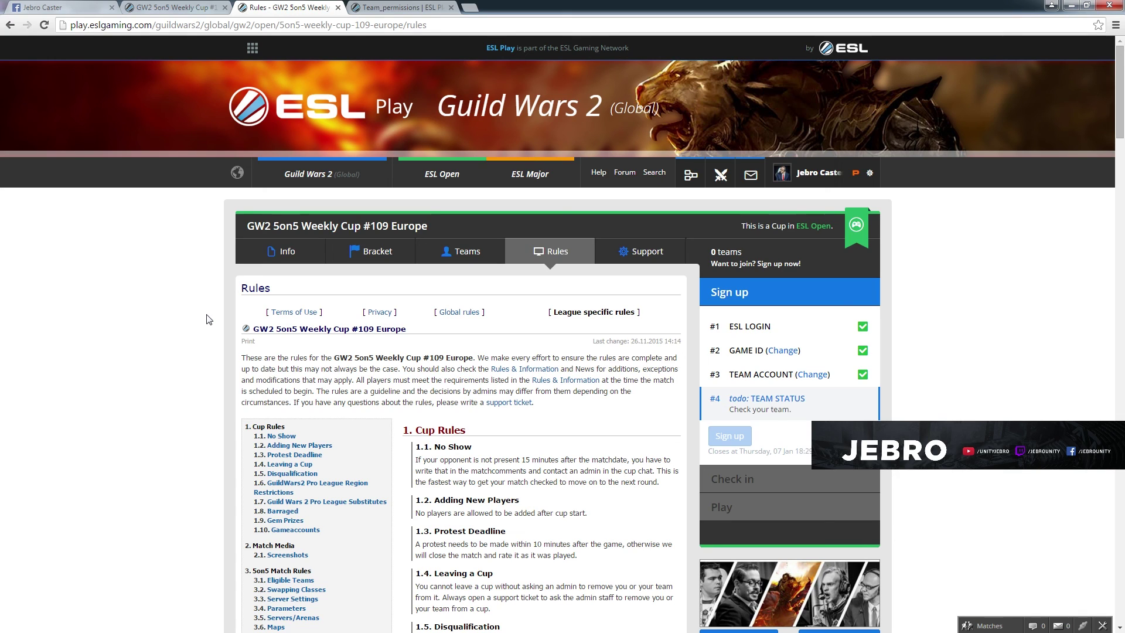
{"action": "left_click", "coordinate": [279, 257]}
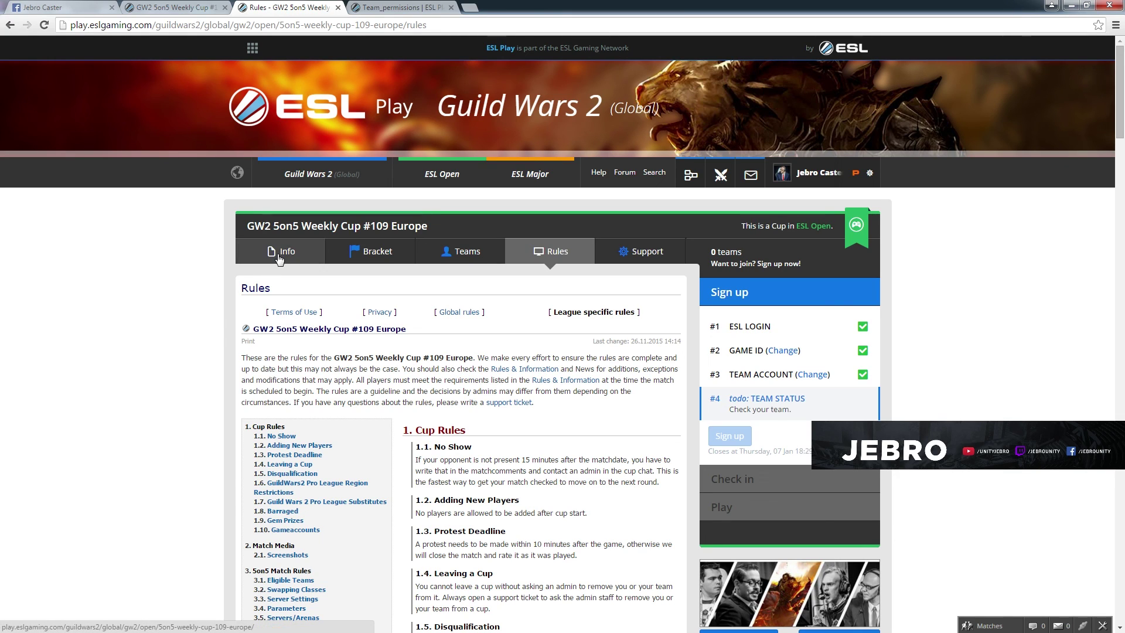